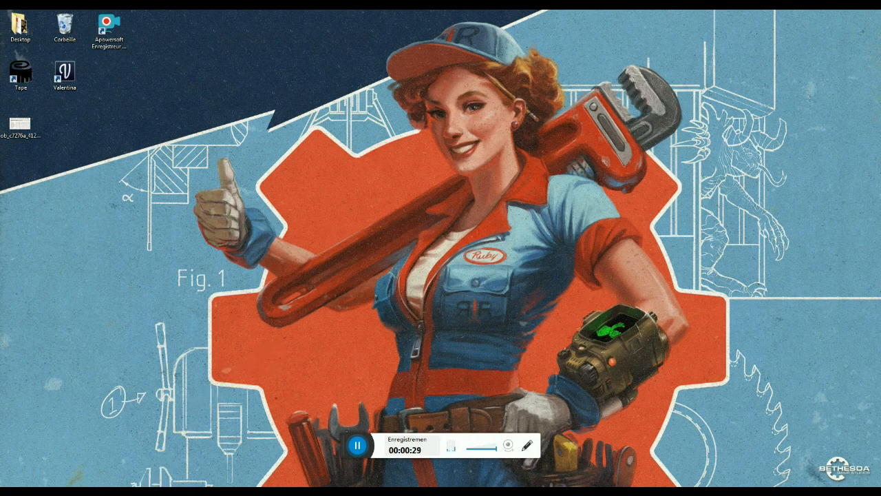
- Switch to Valentina, launch the measurement editor for creating measurements, and bring up the blank Tape window
{"action": "left_click", "coordinate": [143, 493]}
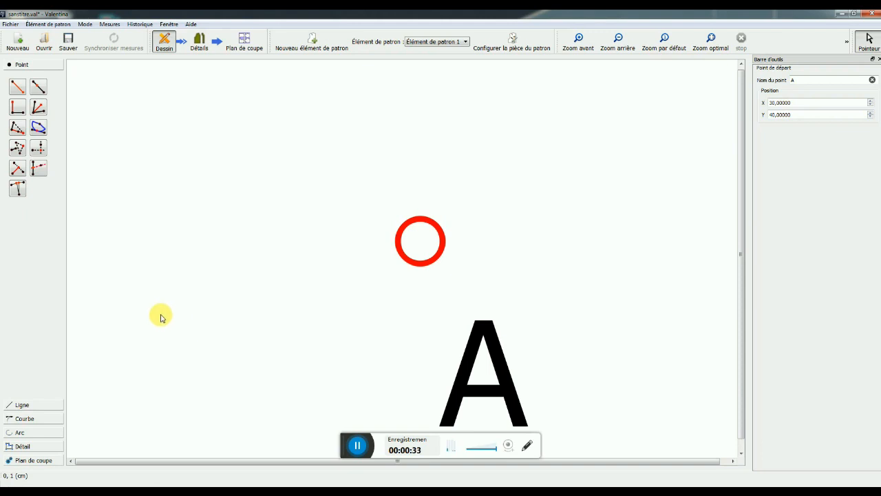
{"action": "left_click", "coordinate": [110, 25]}
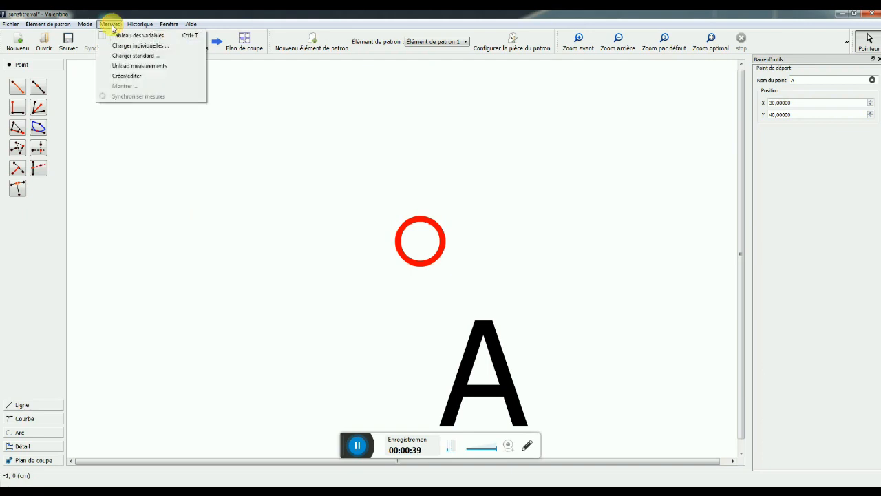
{"action": "left_click", "coordinate": [141, 76]}
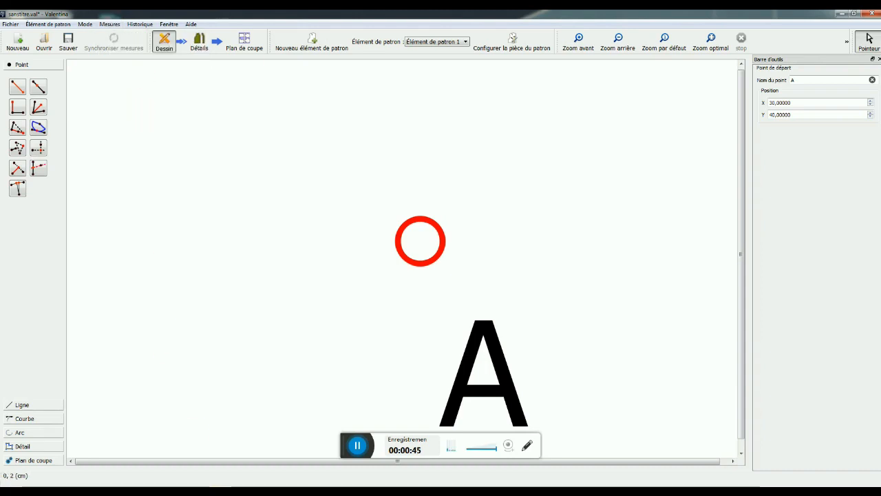
{"action": "mouse_move", "coordinate": [210, 491]}
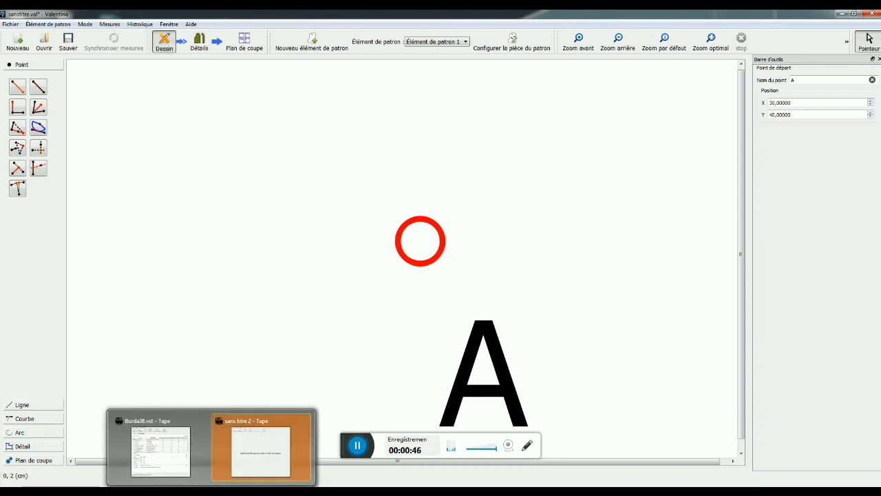
{"action": "left_click", "coordinate": [247, 453]}
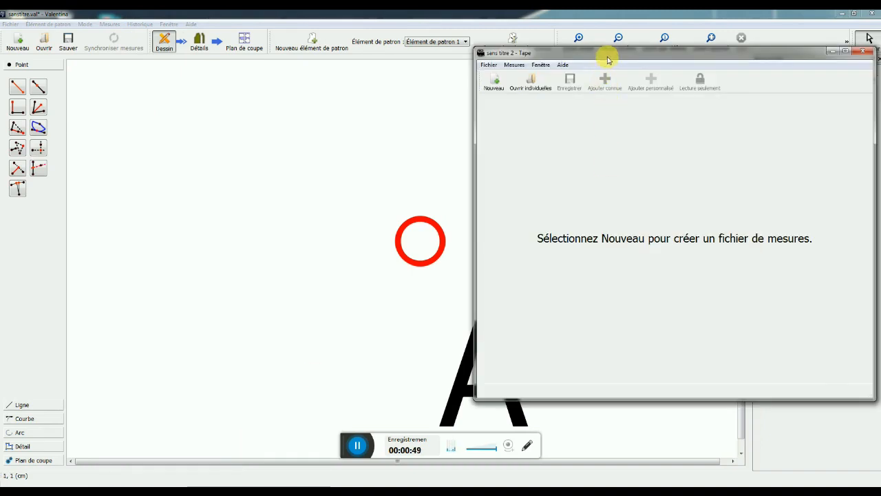
{"action": "left_click_drag", "start_coordinate": [607, 54], "coordinate": [531, 40]}
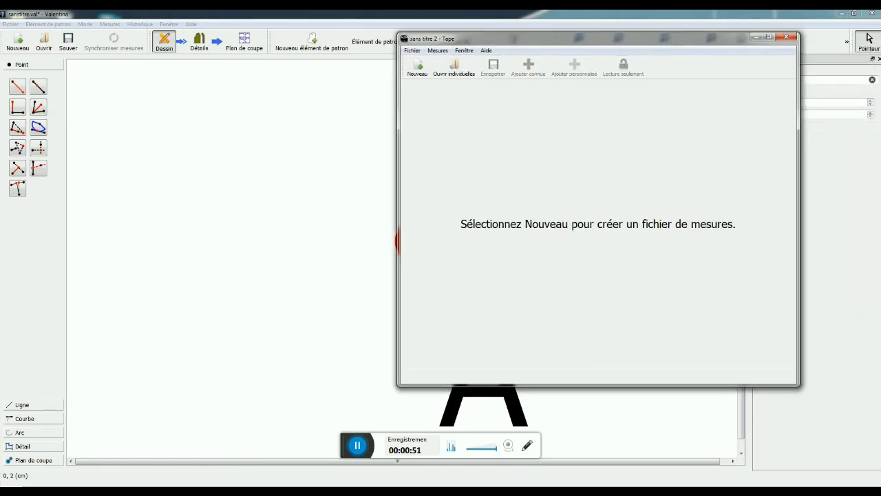
- Examine the measurements in the Burda38.vst Tape file and compare them with the Burda size chart image
{"action": "mouse_move", "coordinate": [211, 492]}
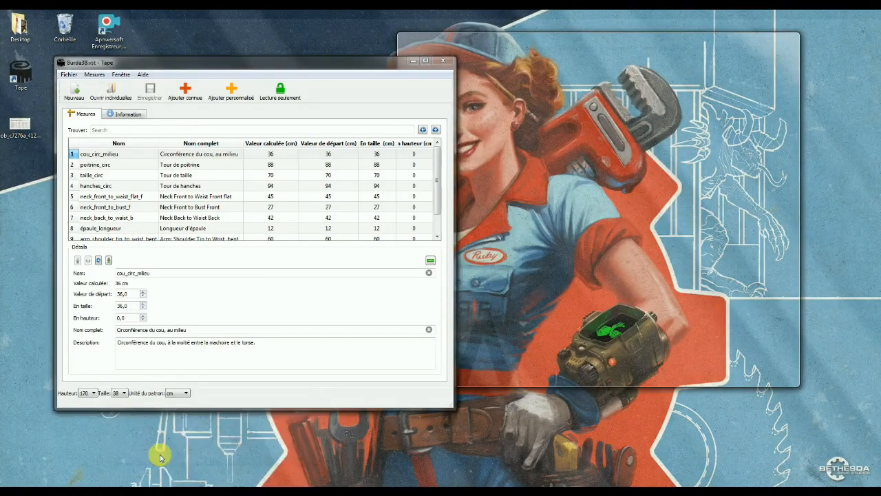
{"action": "left_click", "coordinate": [161, 450]}
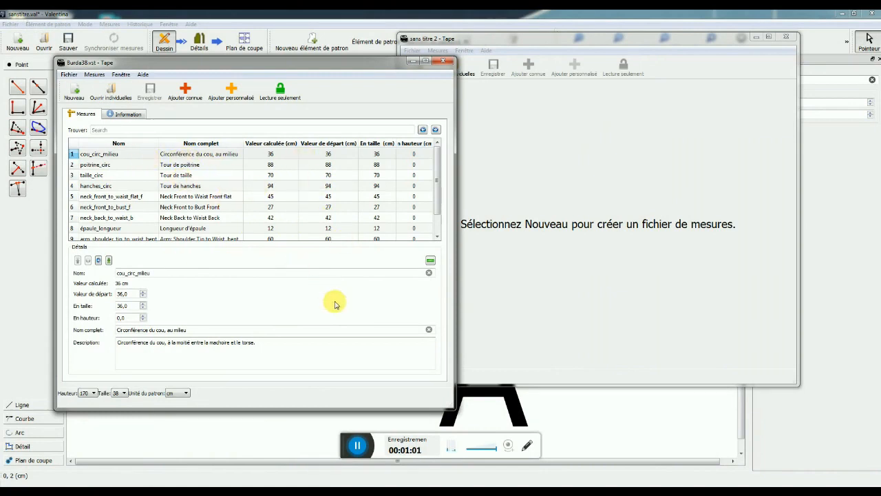
{"action": "mouse_move", "coordinate": [438, 163]}
{"action": "left_mouse_down"}
{"action": "mouse_move", "coordinate": [437, 199]}
{"action": "mouse_move", "coordinate": [439, 161]}
{"action": "left_mouse_up"}
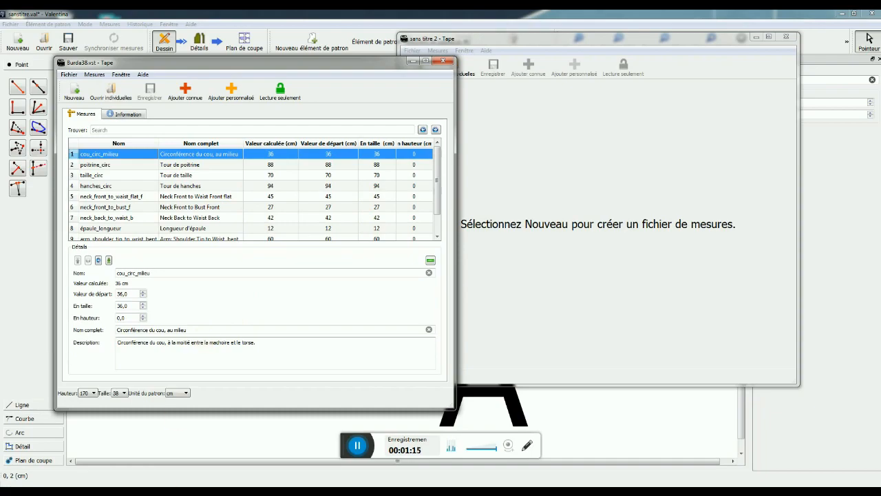
{"action": "key", "text": "alt+Tab"}
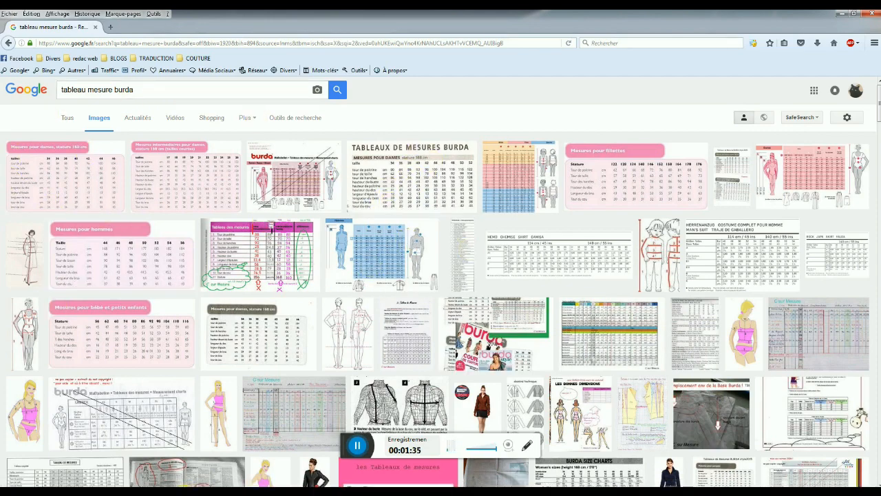
{"action": "key", "text": "alt+Tab"}
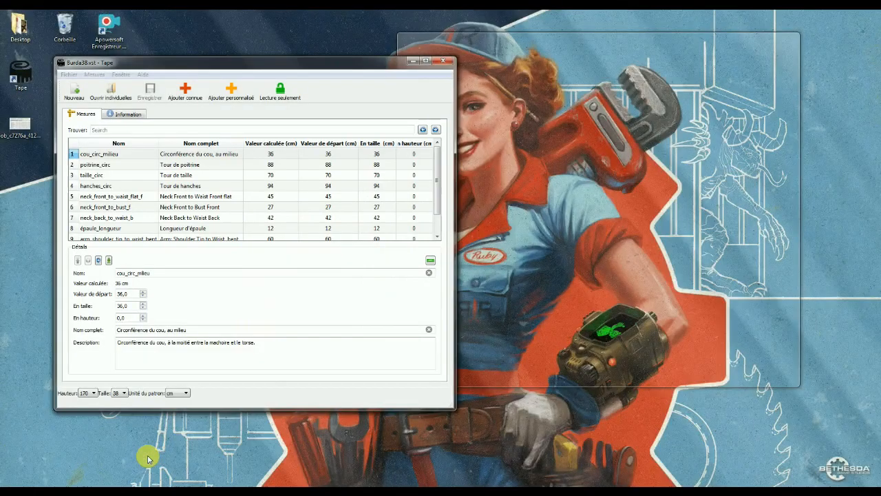
{"action": "left_click", "coordinate": [148, 454]}
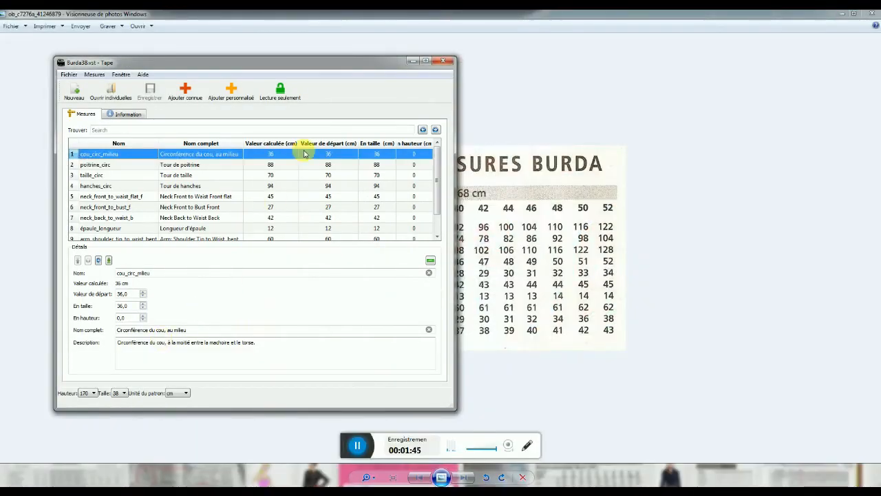
{"action": "left_click_drag", "start_coordinate": [340, 67], "coordinate": [306, 87]}
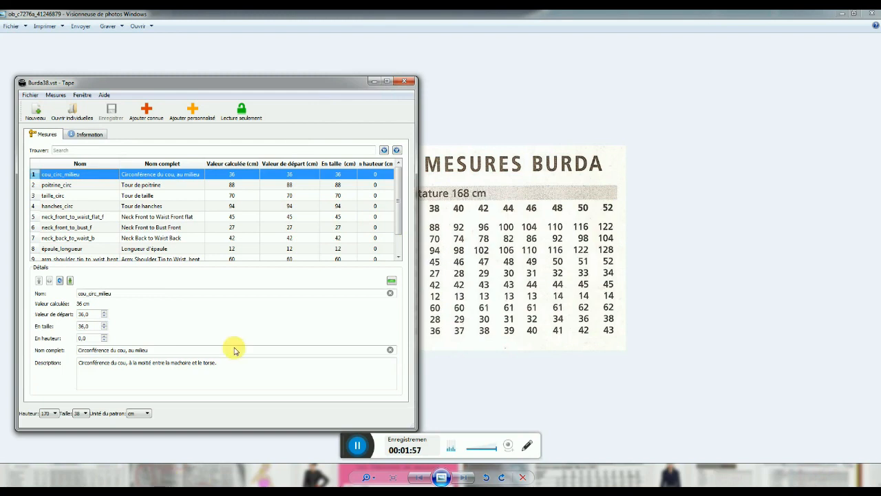
- Minimise the Burda38.vst window and move the blank Tape window to the middle of the screen
{"action": "mouse_move", "coordinate": [206, 485]}
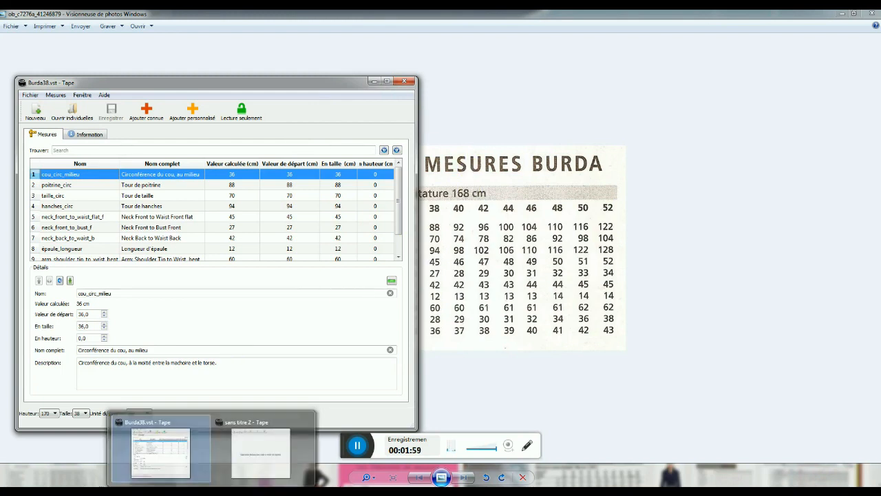
{"action": "left_click", "coordinate": [244, 454]}
{"action": "left_click", "coordinate": [324, 83]}
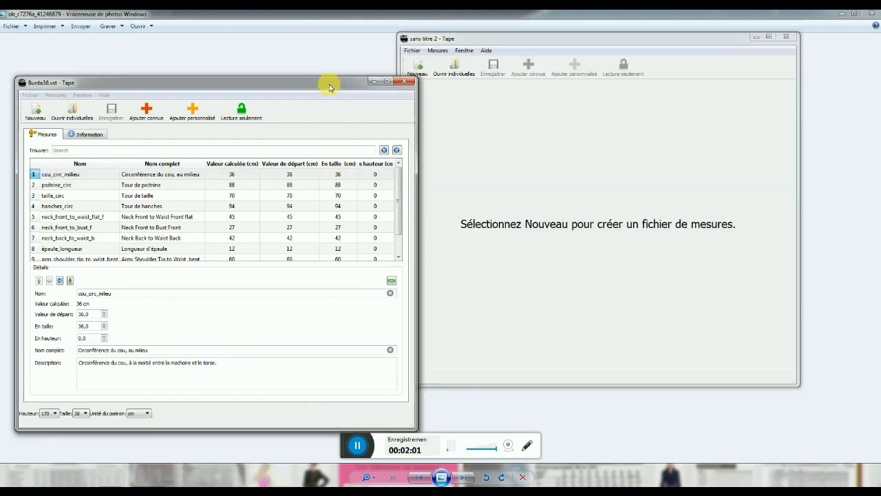
{"action": "left_click", "coordinate": [373, 81]}
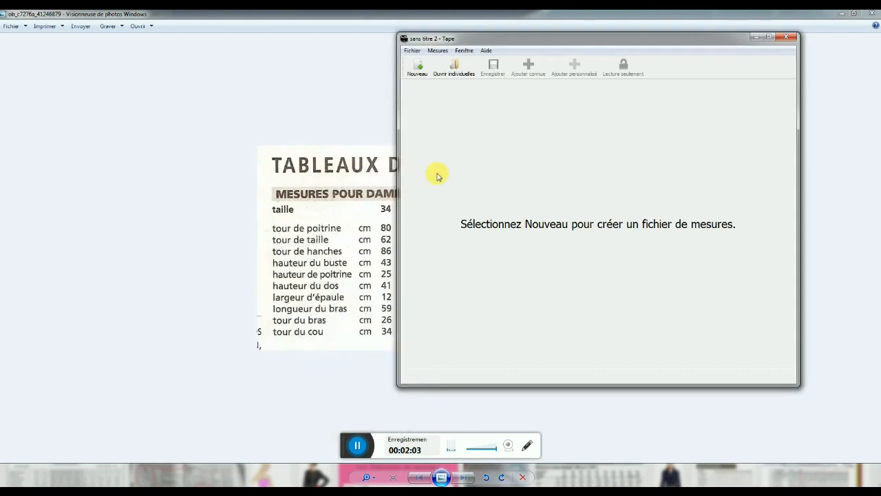
{"action": "left_click_drag", "start_coordinate": [583, 42], "coordinate": [449, 64]}
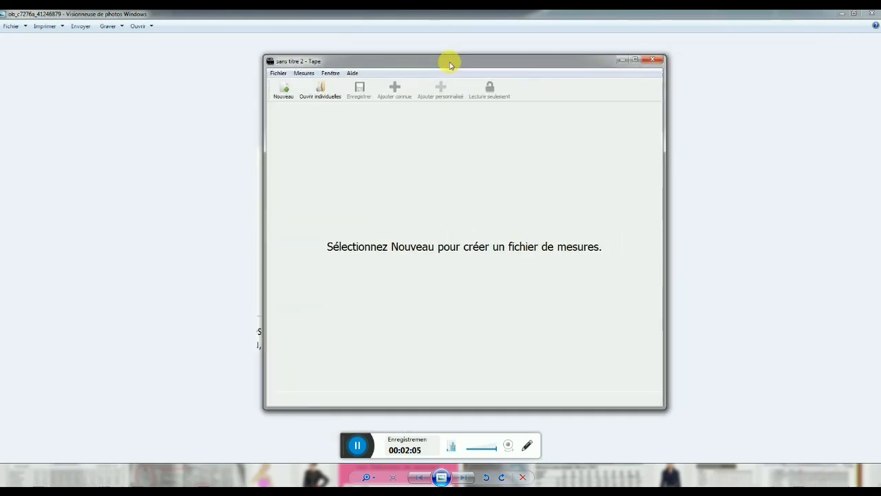
- Show the blank Tape window over Valentina and start a new measurement file
{"action": "left_click", "coordinate": [207, 477]}
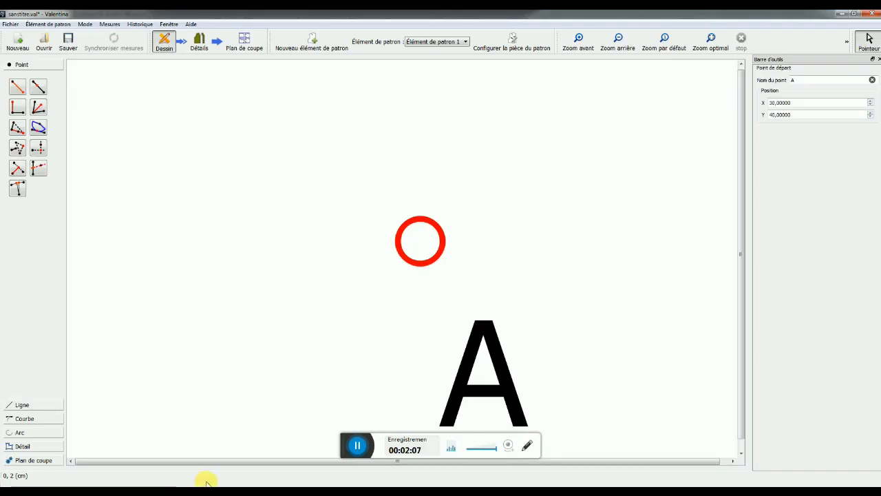
{"action": "left_click", "coordinate": [110, 24]}
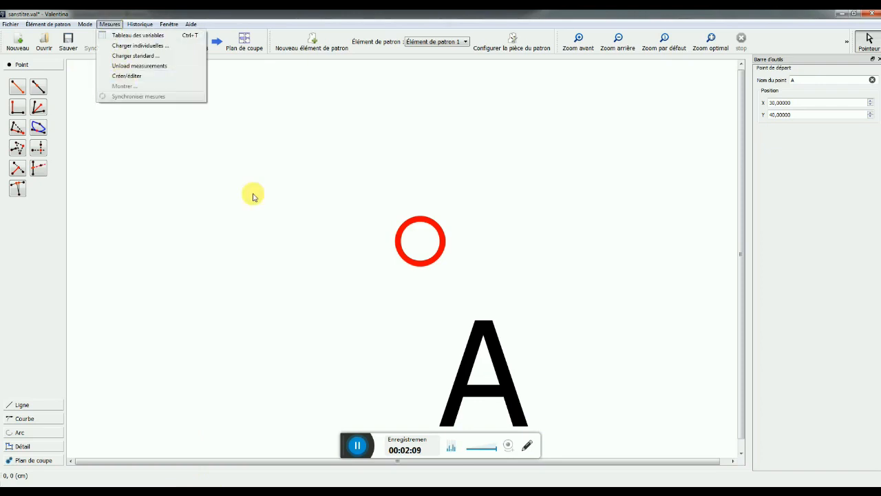
{"action": "left_click", "coordinate": [234, 430]}
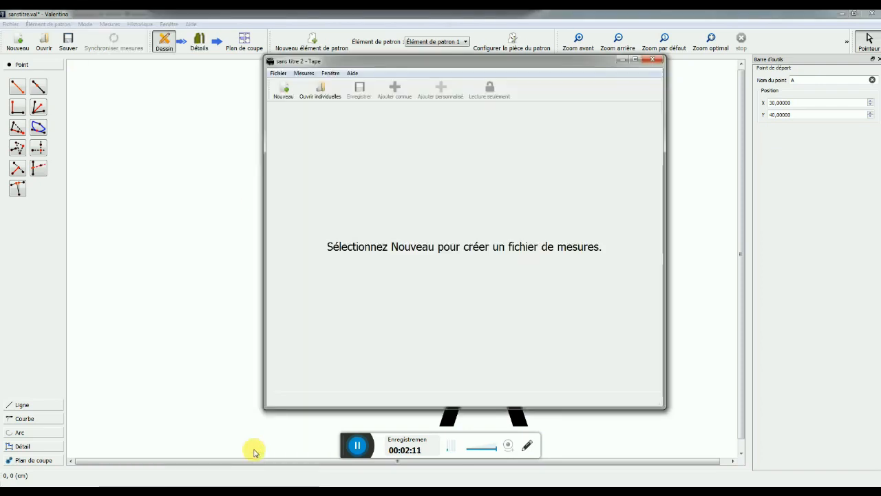
{"action": "left_click", "coordinate": [283, 91]}
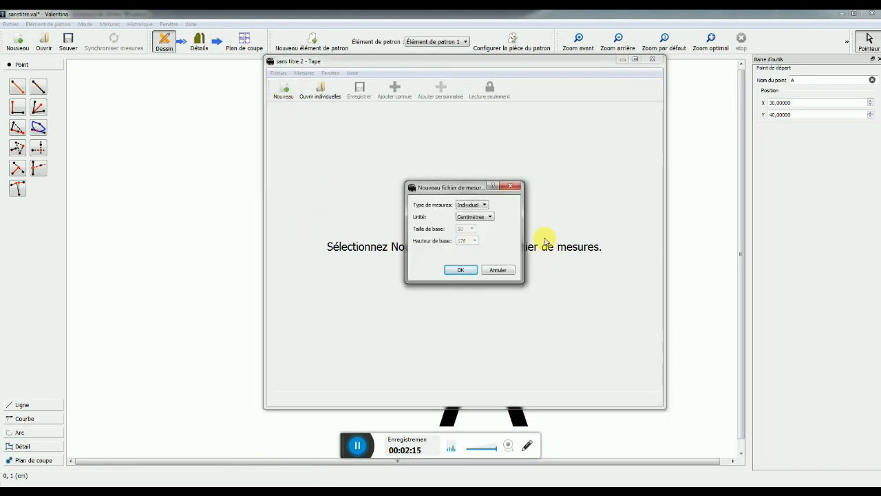
{"action": "left_click_drag", "start_coordinate": [457, 188], "coordinate": [451, 168]}
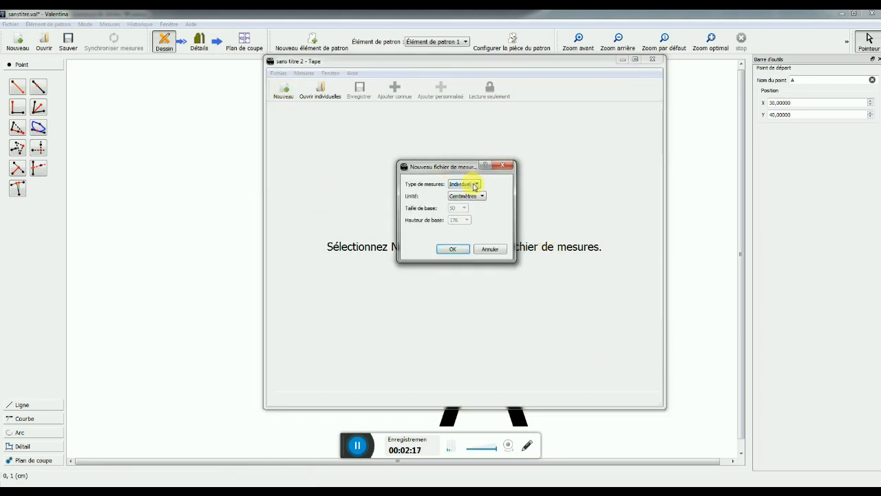
- Set the new measurement file to Standard type with base size 38 and base height 170
{"action": "left_click", "coordinate": [474, 186]}
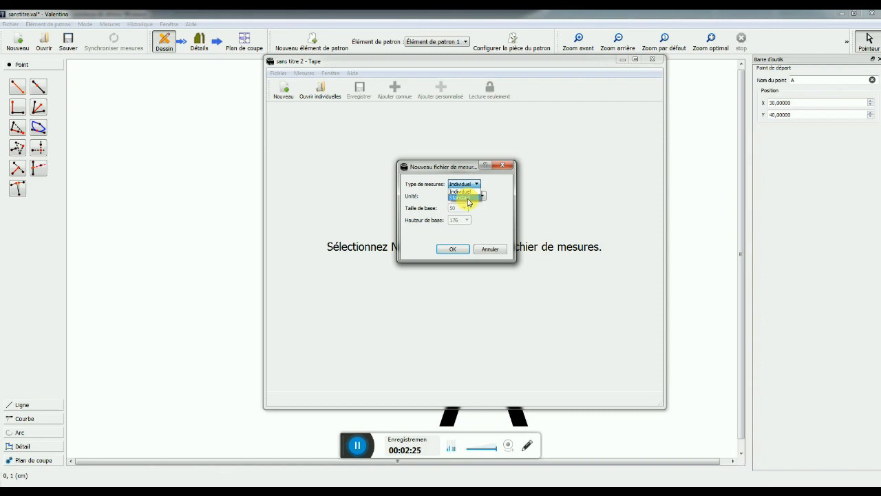
{"action": "left_click", "coordinate": [467, 199]}
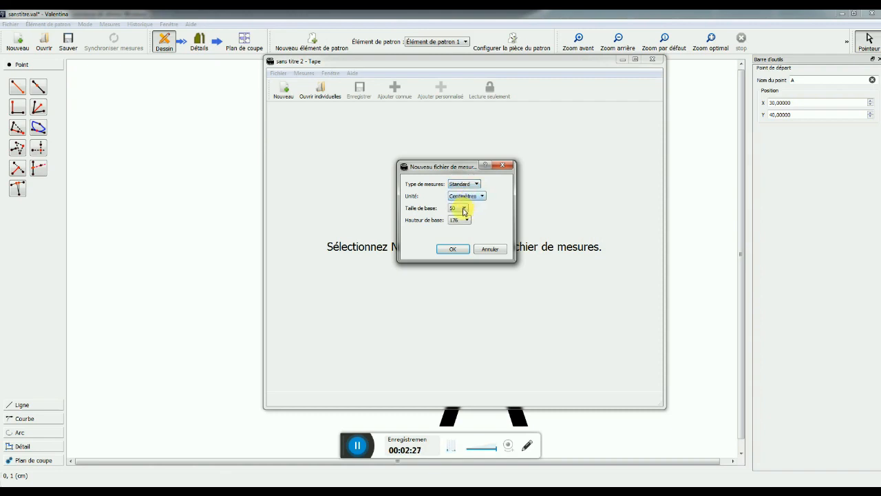
{"action": "left_click", "coordinate": [463, 208]}
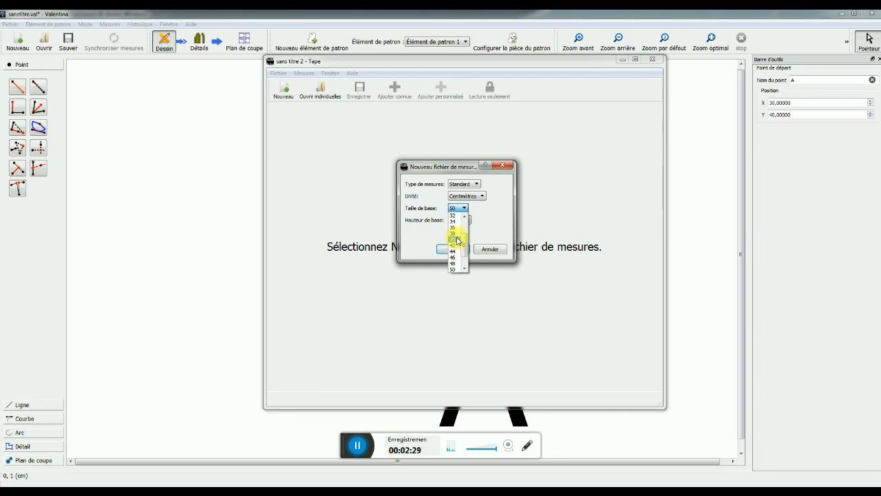
{"action": "left_click", "coordinate": [457, 234]}
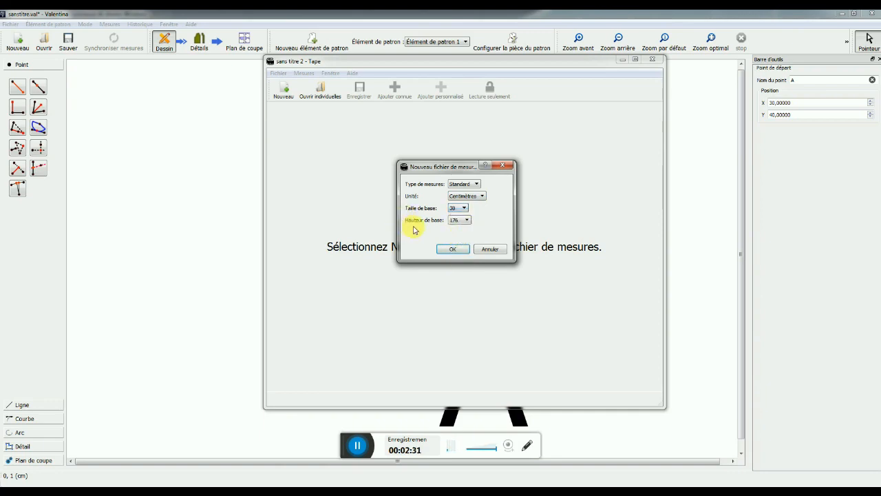
{"action": "left_click", "coordinate": [465, 220]}
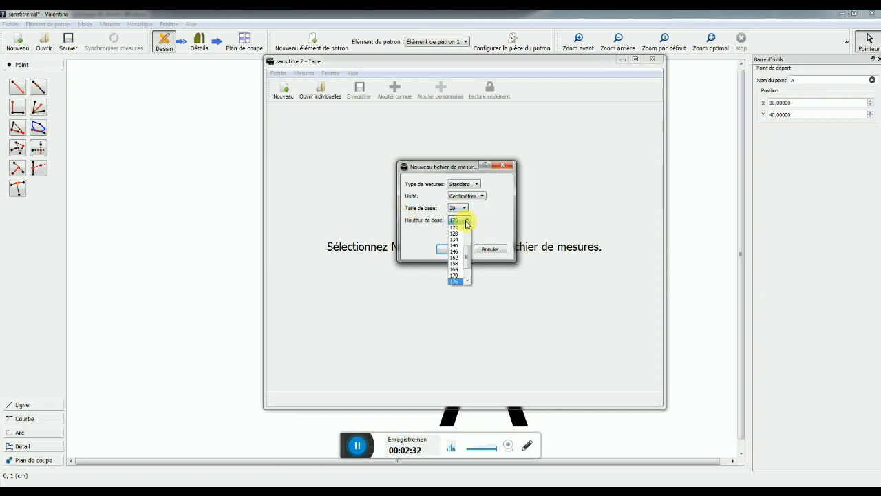
{"action": "left_click", "coordinate": [457, 278]}
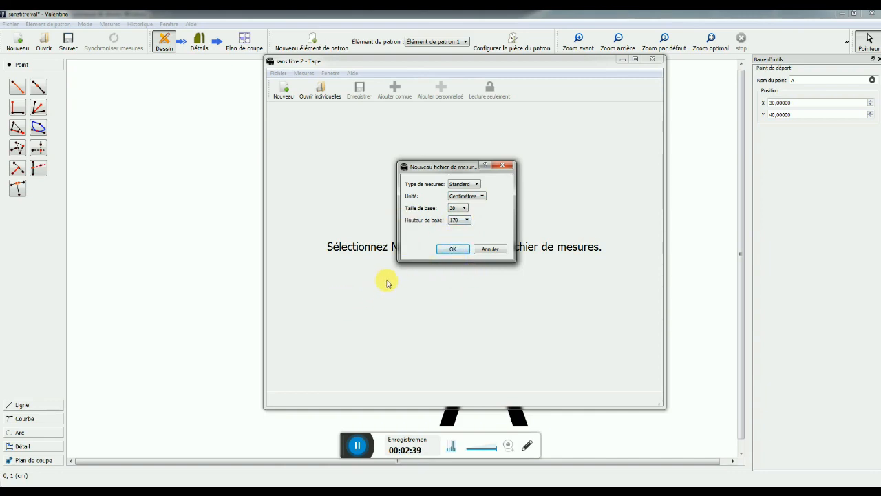
- Review the Burda38.vst file as an example of standard measurements, then return to the new file settings
{"action": "left_click", "coordinate": [473, 185]}
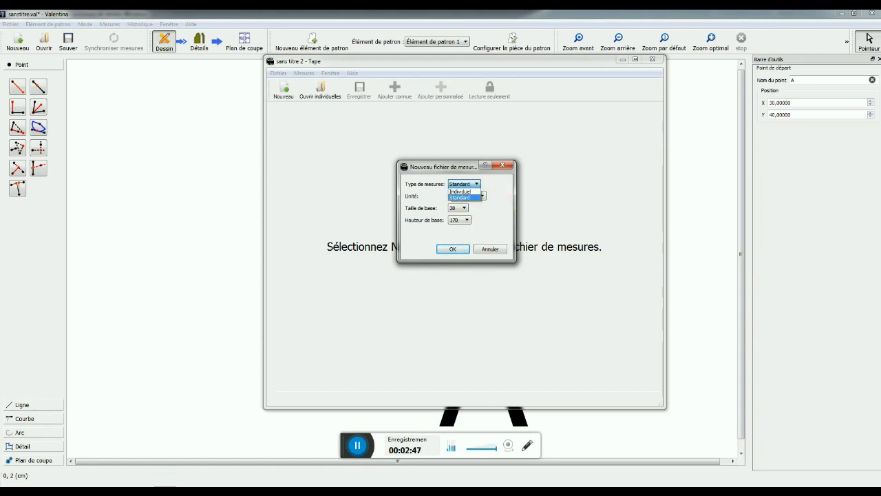
{"action": "left_click", "coordinate": [173, 468]}
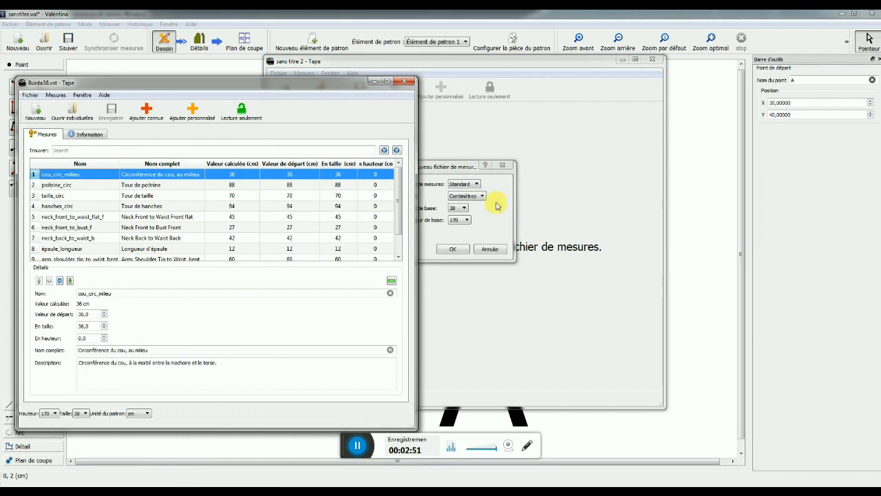
{"action": "left_click", "coordinate": [372, 83]}
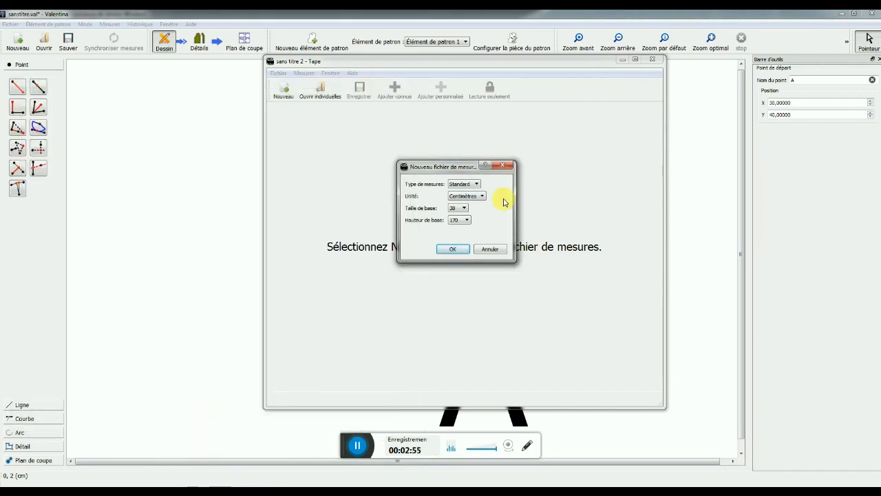
- Create the new measurement file with the Individuel type and Centimètres as the unit
{"action": "left_click", "coordinate": [472, 184]}
{"action": "left_click", "coordinate": [460, 192]}
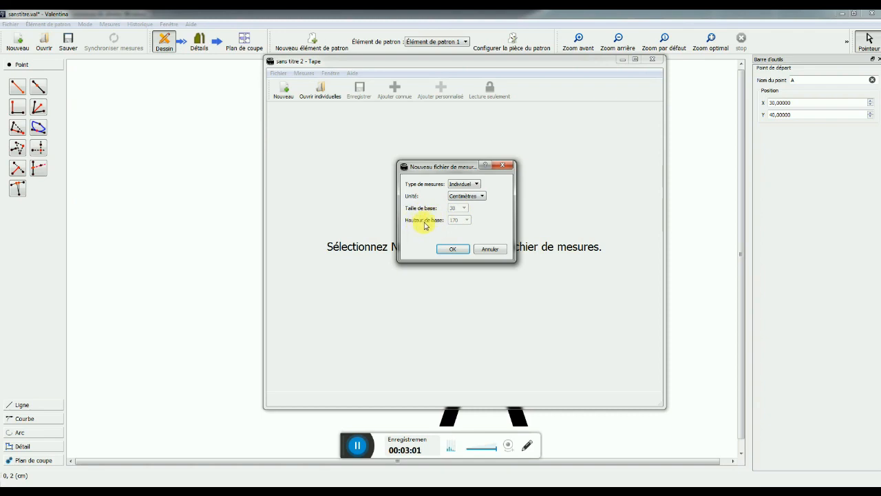
{"action": "left_click", "coordinate": [475, 196]}
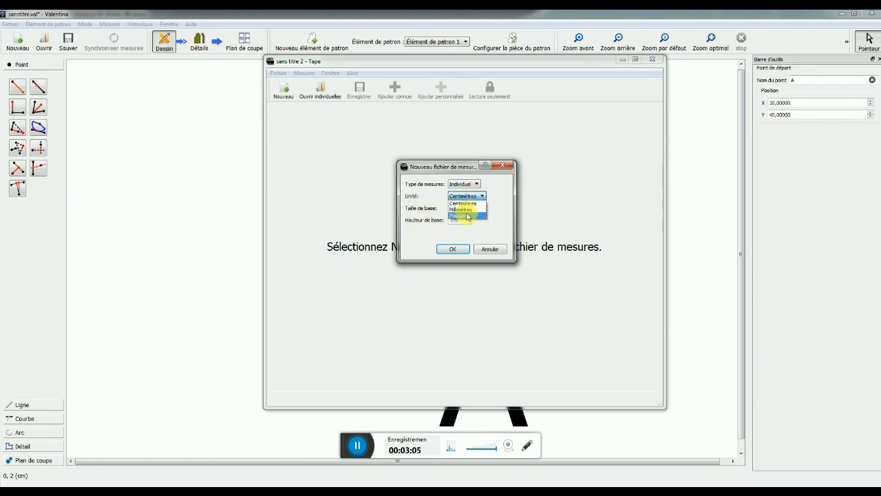
{"action": "left_click", "coordinate": [463, 203]}
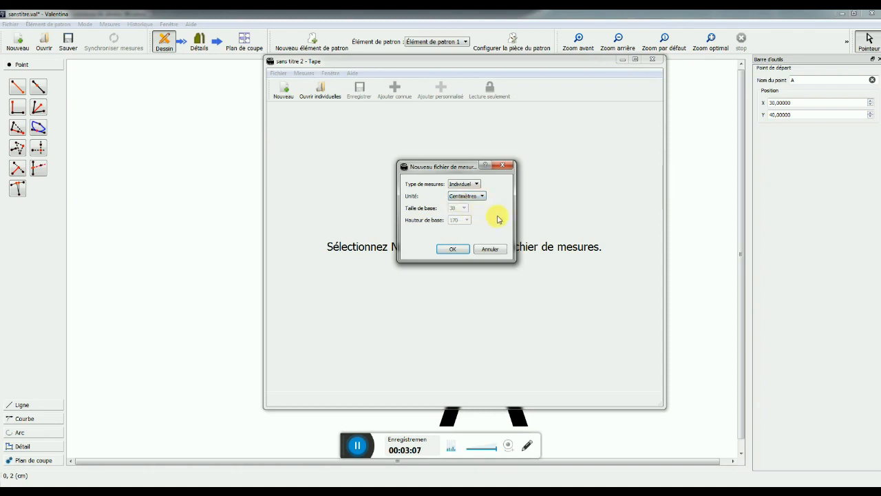
{"action": "left_click", "coordinate": [448, 248]}
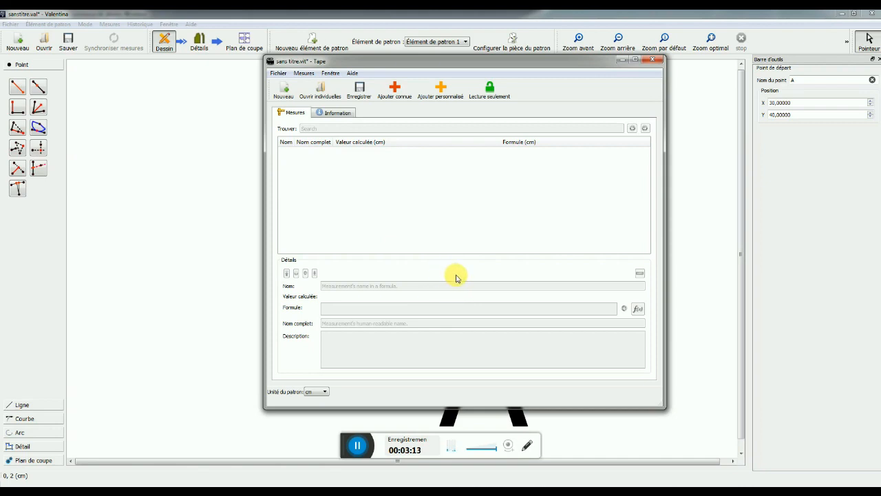
- Save the measurement file as Burda40 in the COUTURE > Valentina folder on Partition (E:)
{"action": "left_click", "coordinate": [362, 92]}
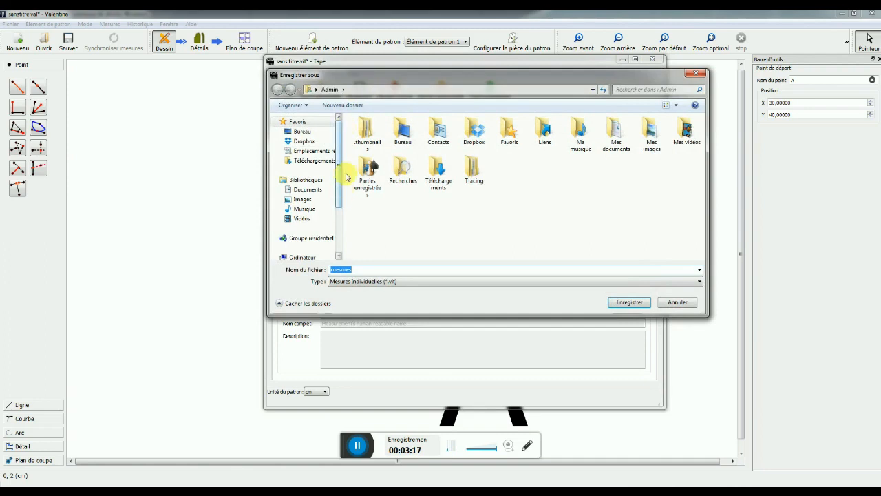
{"action": "left_click_drag", "start_coordinate": [338, 170], "coordinate": [338, 220]}
{"action": "left_click", "coordinate": [320, 216]}
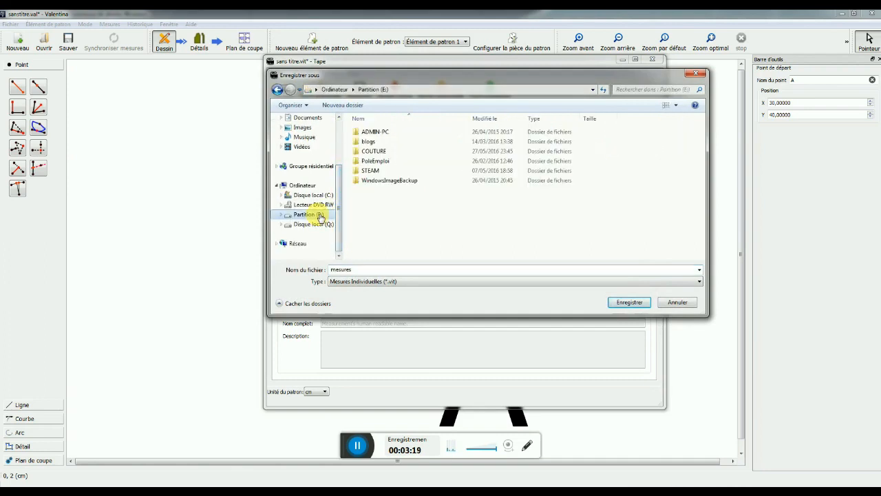
{"action": "double_click", "coordinate": [372, 151]}
{"action": "double_click", "coordinate": [527, 203]}
{"action": "double_click", "coordinate": [368, 270]}
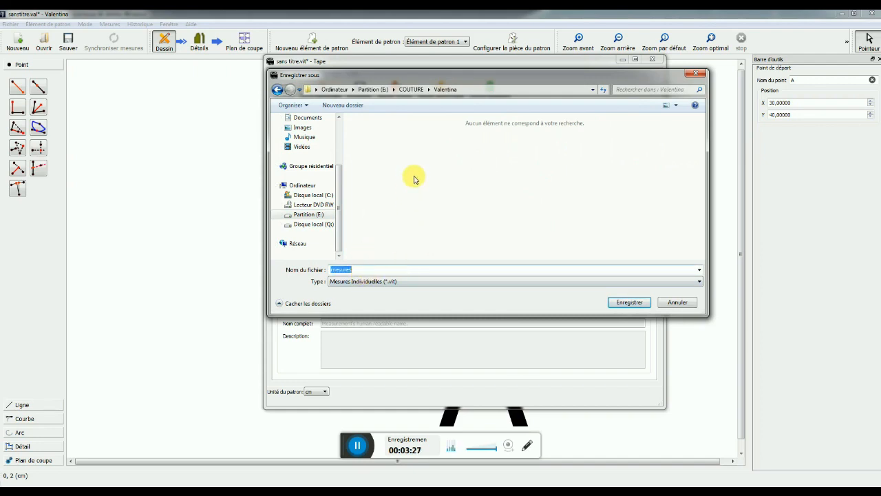
{"action": "type", "text": "Burda40"}
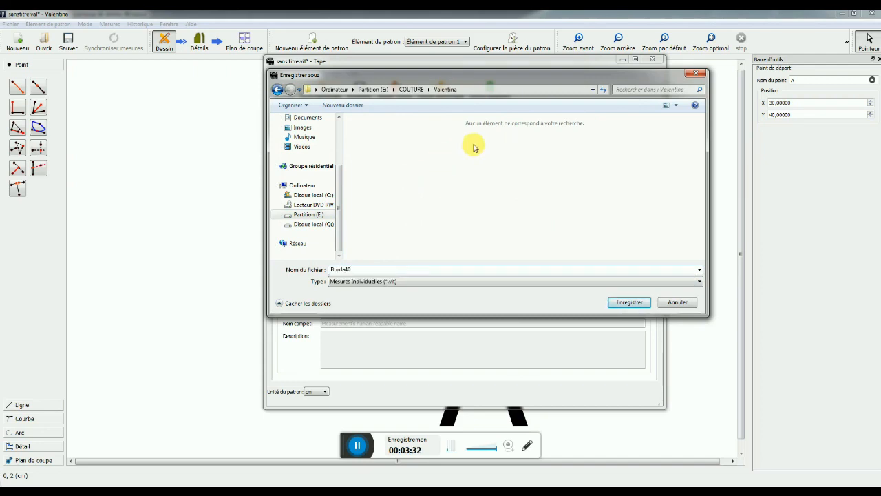
{"action": "left_click", "coordinate": [627, 301]}
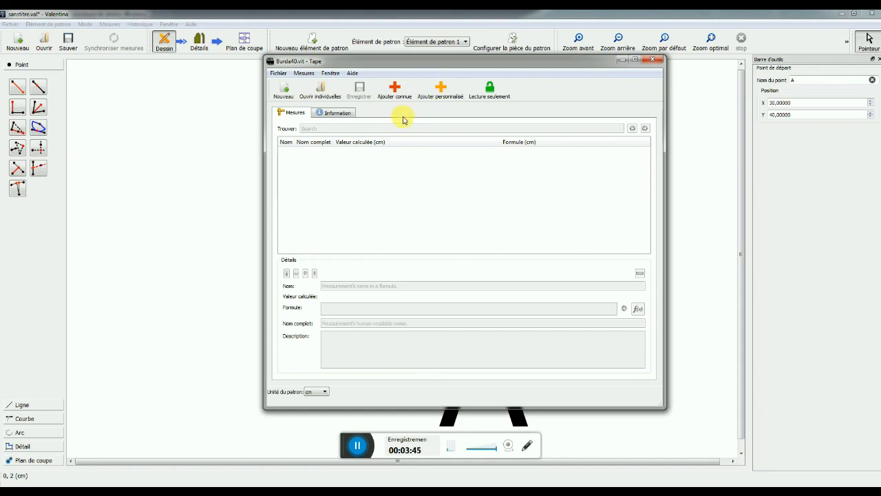
- Add four custom measurements to the table and widen the Nom column
{"action": "left_click", "coordinate": [439, 101]}
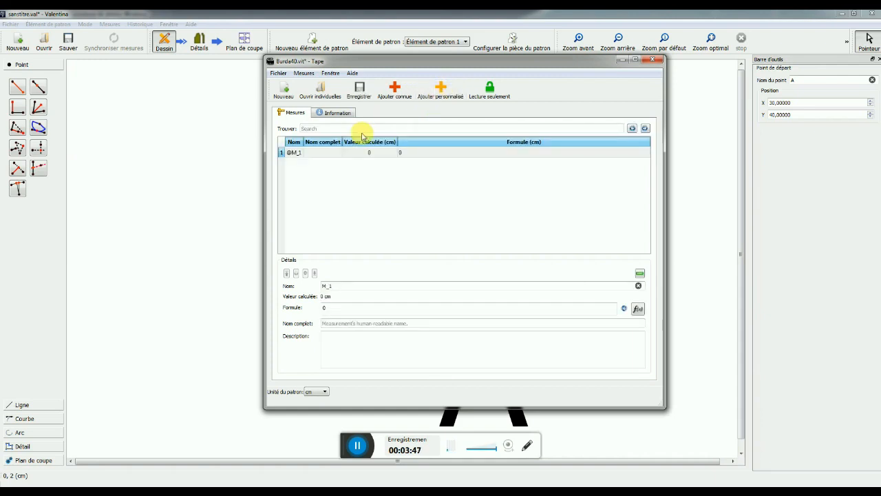
{"action": "left_click", "coordinate": [441, 91]}
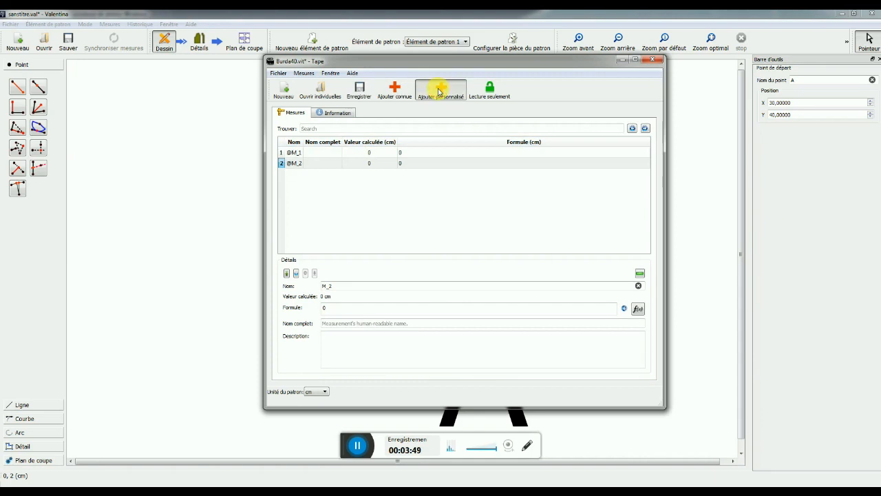
{"action": "left_click", "coordinate": [441, 91]}
{"action": "left_click", "coordinate": [441, 91]}
{"action": "left_click", "coordinate": [293, 152]}
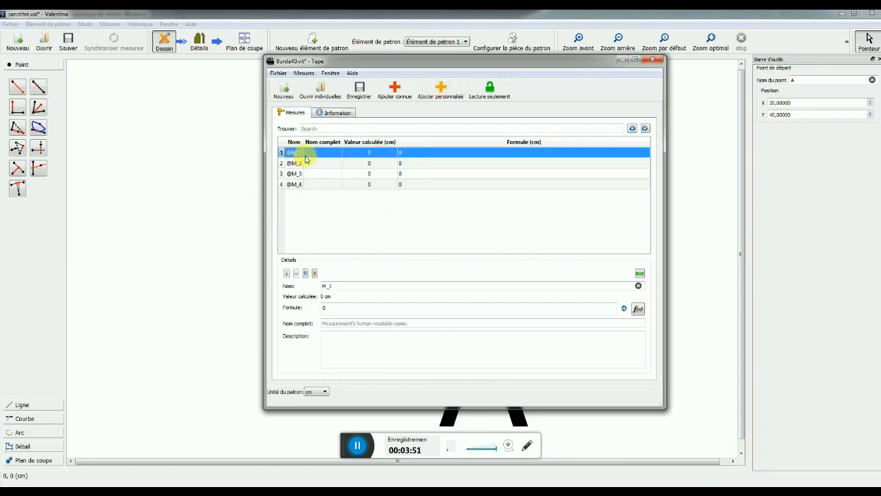
{"action": "left_click_drag", "start_coordinate": [305, 147], "coordinate": [334, 146]}
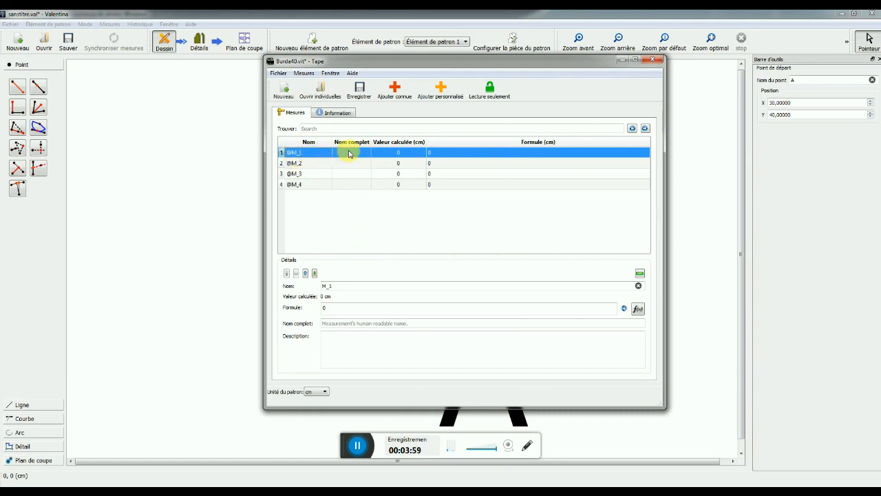
- Name the first custom measurement tourdetaille
{"action": "double_click", "coordinate": [329, 285]}
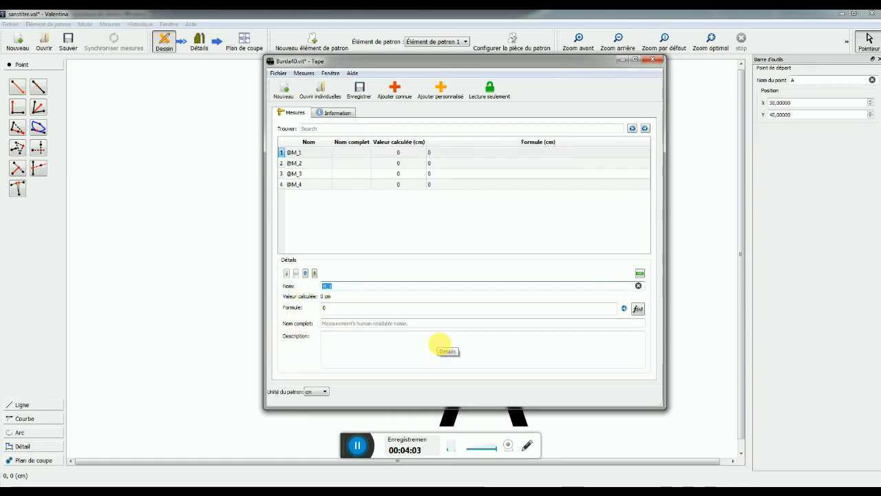
{"action": "type", "text": "To"}
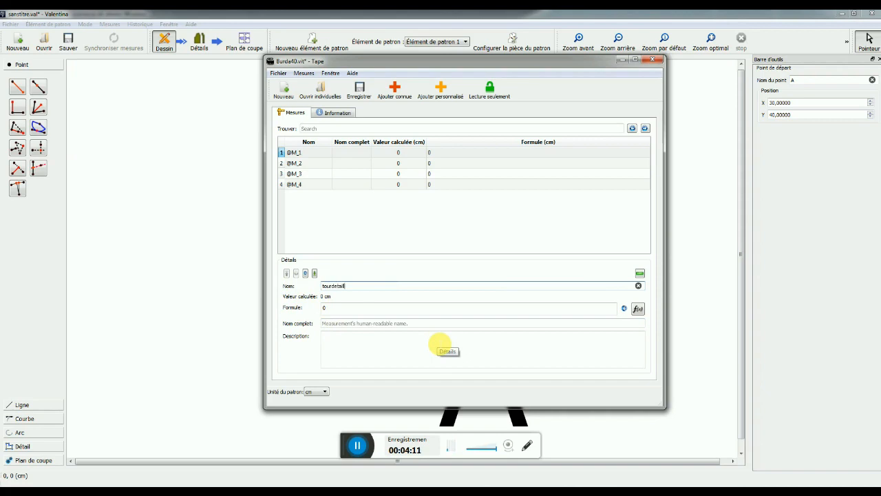
{"action": "key", "text": "Tab"}
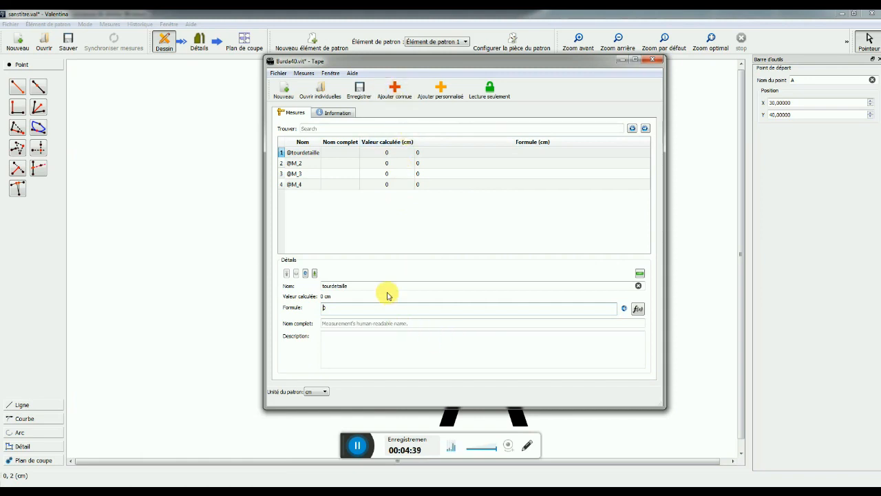
- Delete all four custom measurements from the table
{"action": "left_click", "coordinate": [640, 274]}
{"action": "left_click", "coordinate": [640, 273]}
{"action": "left_click", "coordinate": [641, 274]}
{"action": "left_click", "coordinate": [641, 273]}
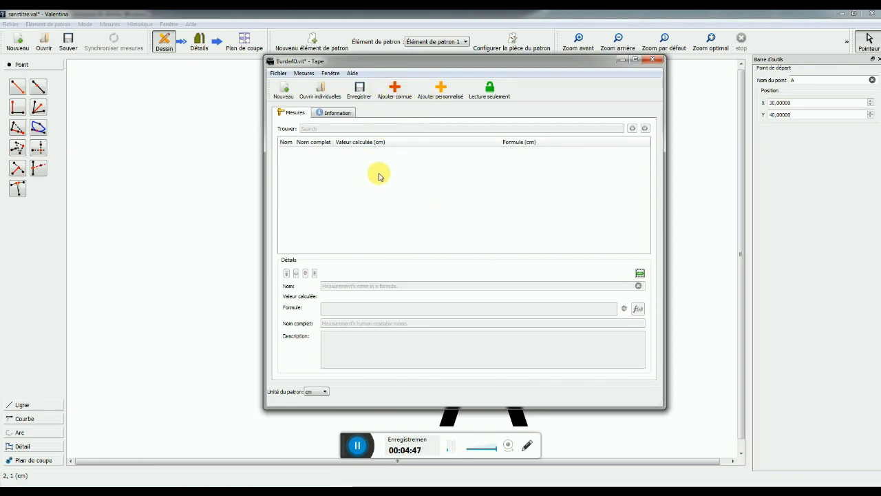
- Open the known measurements database and view the diagram for A01. hauteur
{"action": "left_click", "coordinate": [395, 95]}
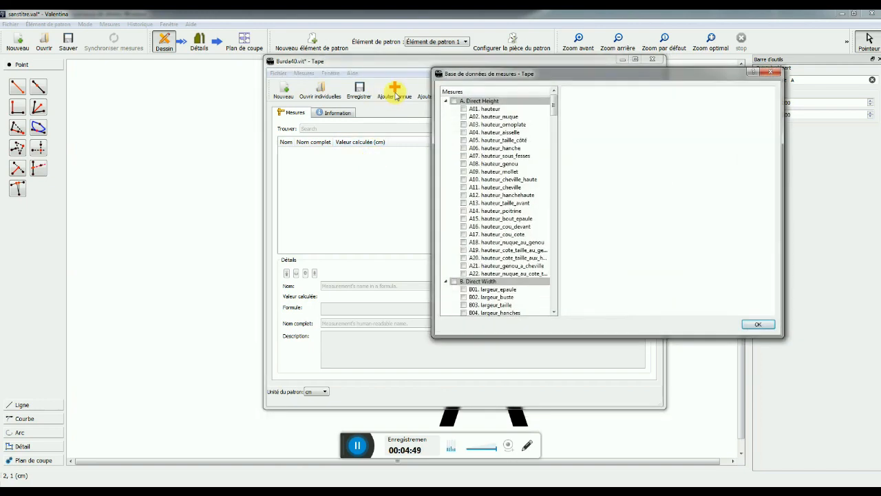
{"action": "left_click_drag", "start_coordinate": [555, 74], "coordinate": [526, 128]}
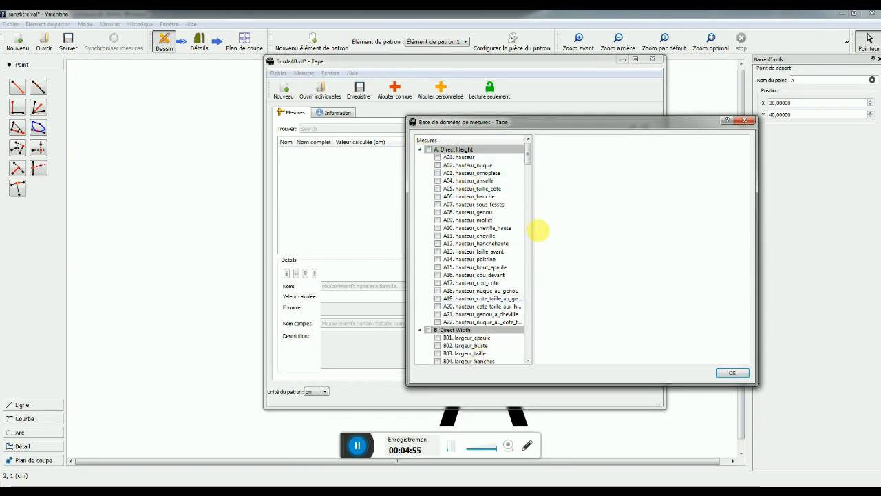
{"action": "mouse_move", "coordinate": [530, 157]}
{"action": "left_mouse_down"}
{"action": "mouse_move", "coordinate": [528, 238]}
{"action": "mouse_move", "coordinate": [532, 152]}
{"action": "left_mouse_up"}
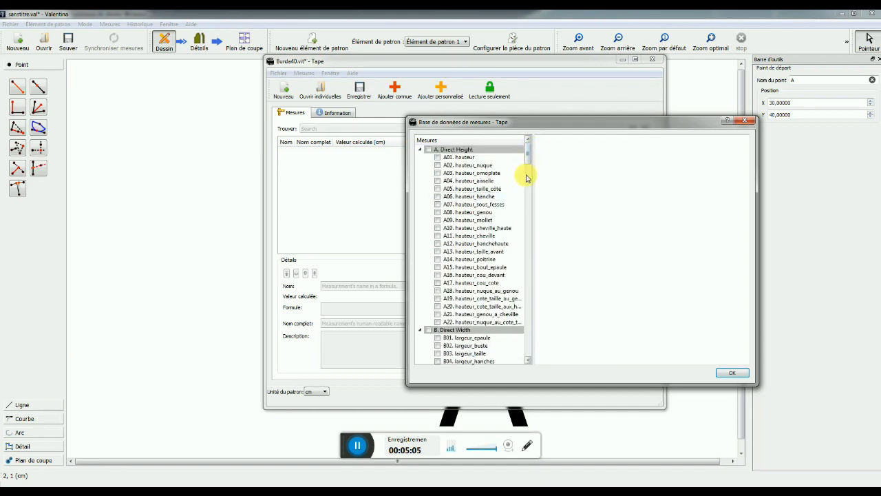
{"action": "left_click", "coordinate": [467, 157]}
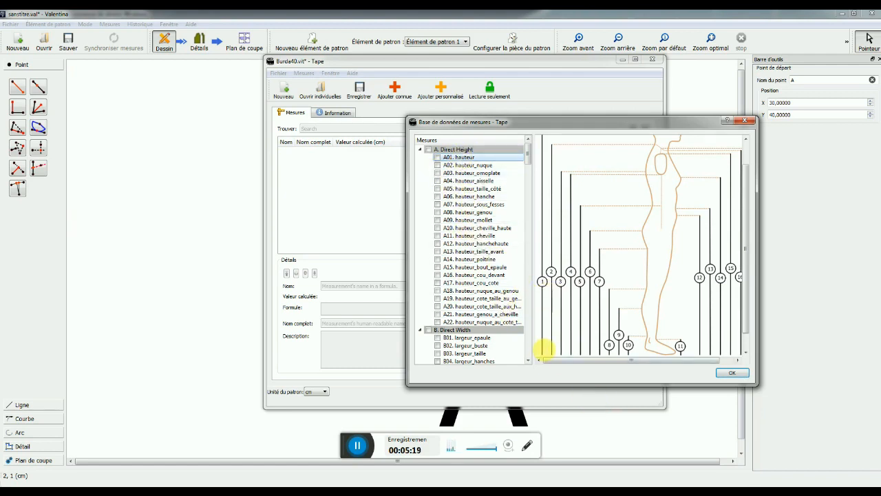
- Examine the diagrams for G04. poitrine_circ and G05. lowbust_circ in the circumference group, and close the measurements database
{"action": "left_click", "coordinate": [419, 150]}
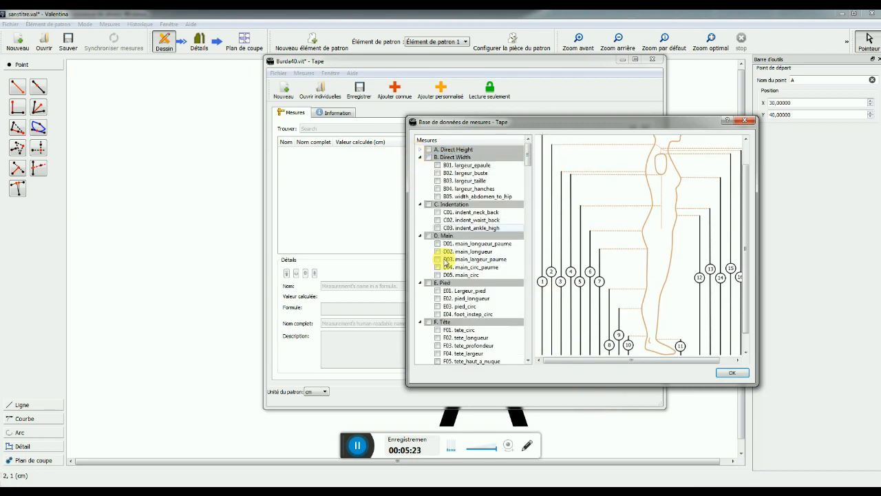
{"action": "left_click_drag", "start_coordinate": [529, 154], "coordinate": [528, 183]}
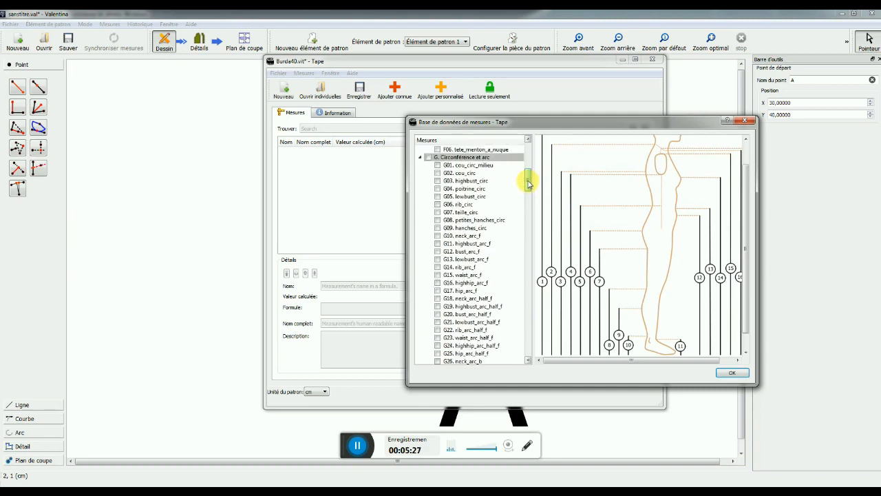
{"action": "left_click", "coordinate": [466, 189]}
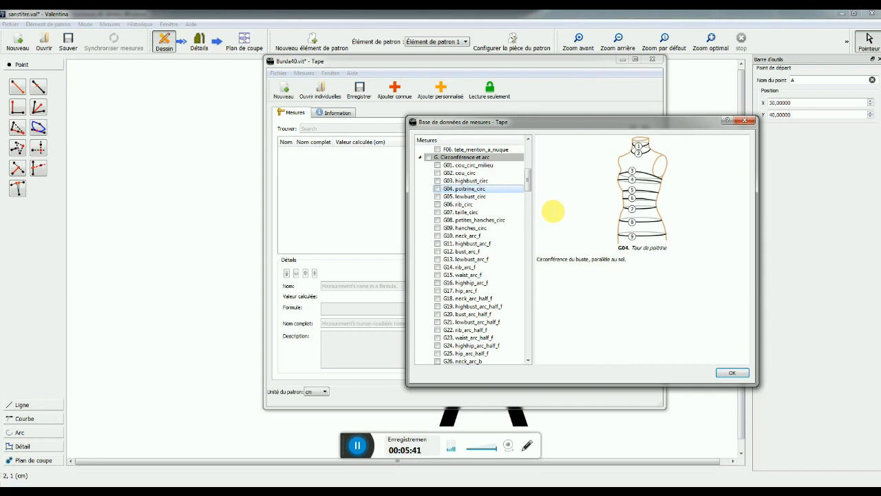
{"action": "left_click", "coordinate": [479, 198]}
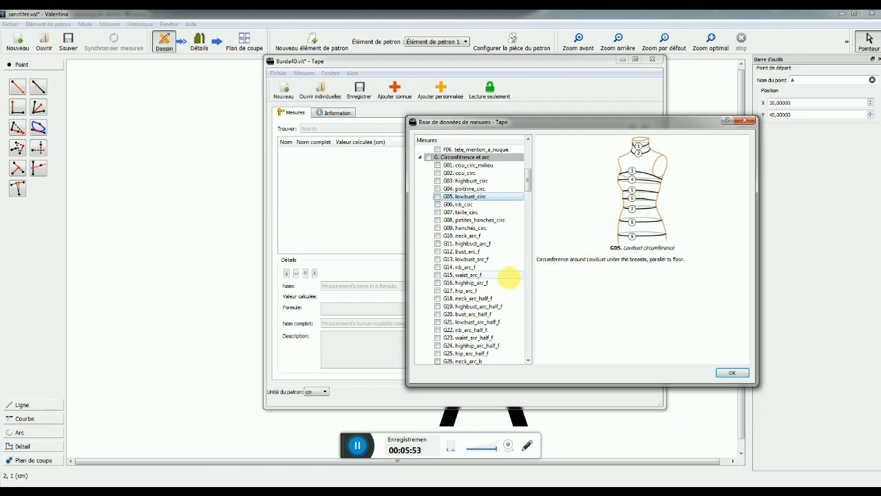
{"action": "left_click", "coordinate": [534, 126]}
{"action": "left_click_drag", "start_coordinate": [535, 125], "coordinate": [567, 114]}
{"action": "left_click_drag", "start_coordinate": [561, 170], "coordinate": [561, 131]}
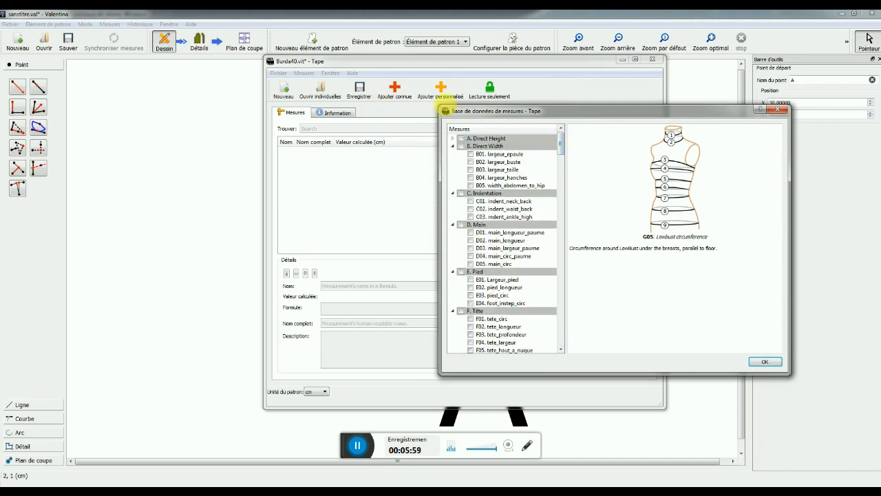
{"action": "left_click", "coordinate": [775, 111]}
- Add one custom measurement to the empty table and delete it again
{"action": "left_click", "coordinate": [442, 90]}
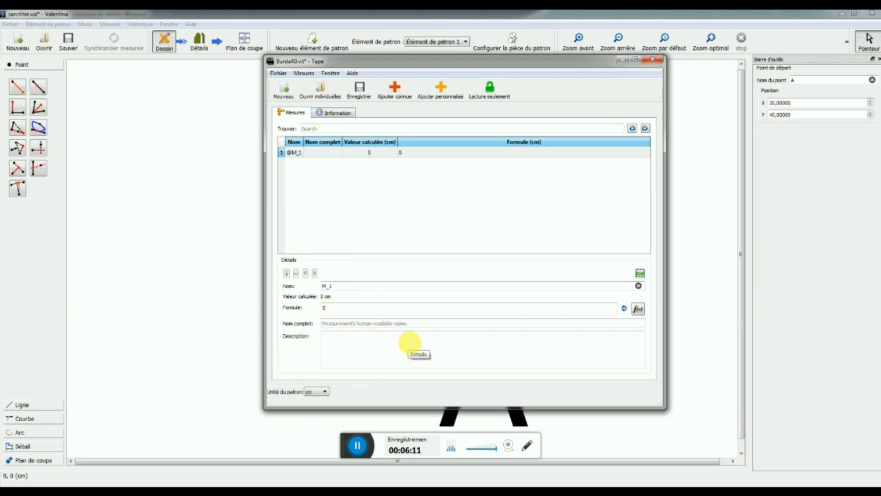
{"action": "left_click", "coordinate": [640, 274]}
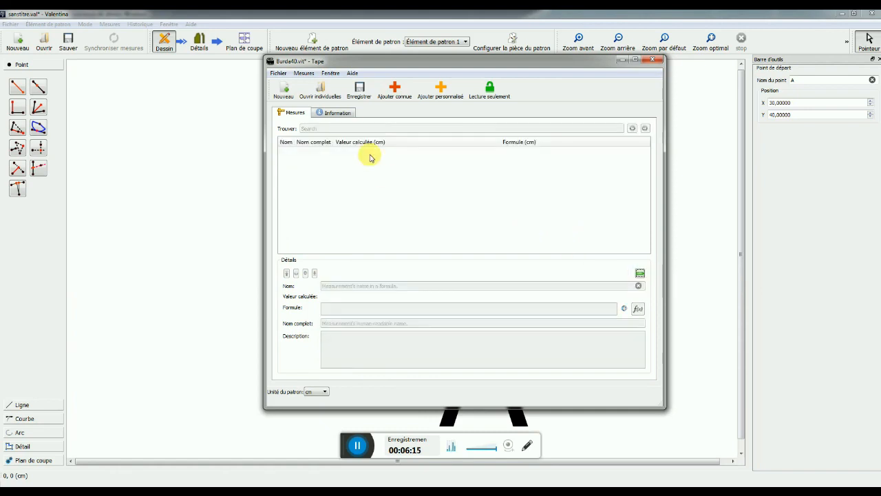
- Bring up the Burda size chart in the Windows photo viewer and place the Burda40 Tape window beside its size columns
{"action": "left_click", "coordinate": [396, 90]}
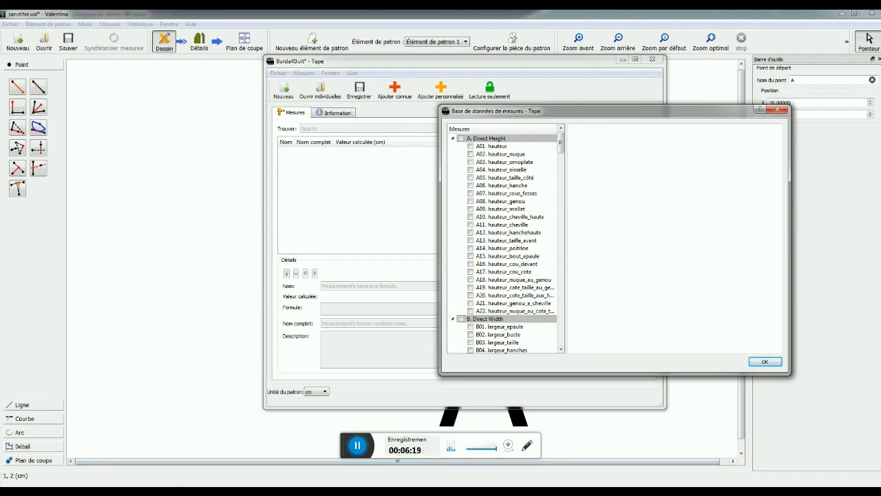
{"action": "key", "text": "alt+Tab"}
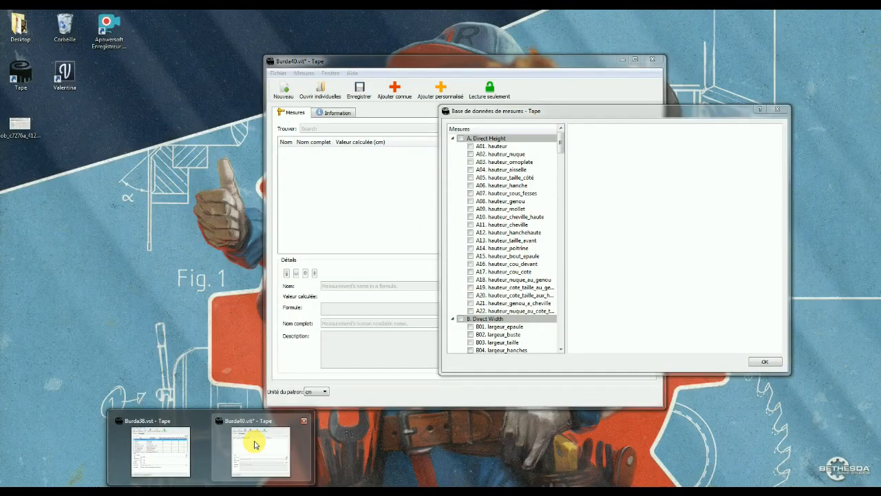
{"action": "left_click", "coordinate": [250, 444]}
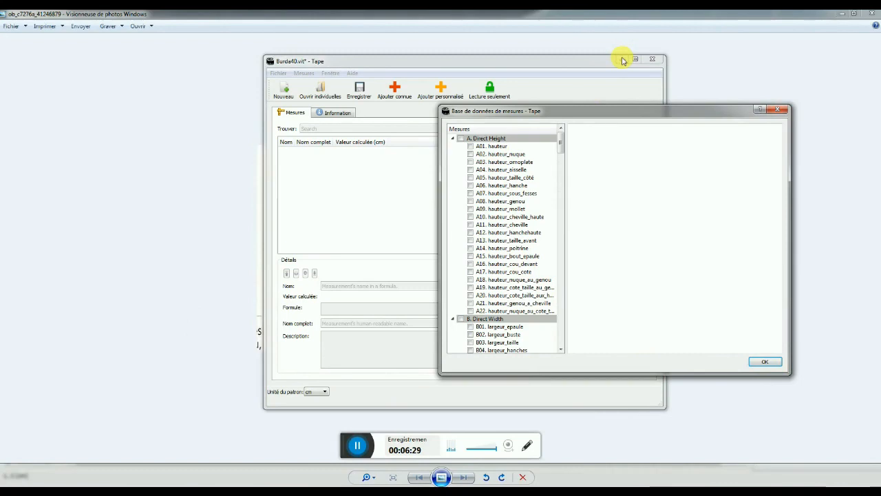
{"action": "left_click_drag", "start_coordinate": [629, 115], "coordinate": [480, 88]}
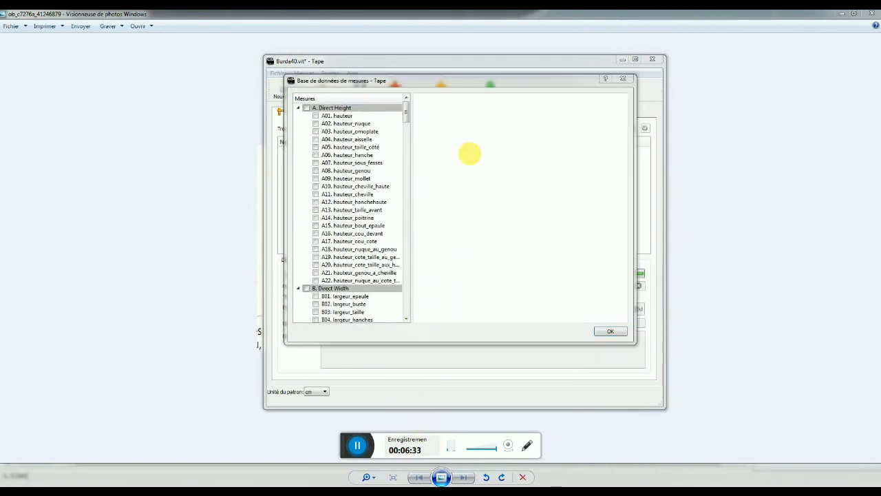
{"action": "left_click", "coordinate": [623, 79]}
{"action": "left_click_drag", "start_coordinate": [484, 61], "coordinate": [685, 59]}
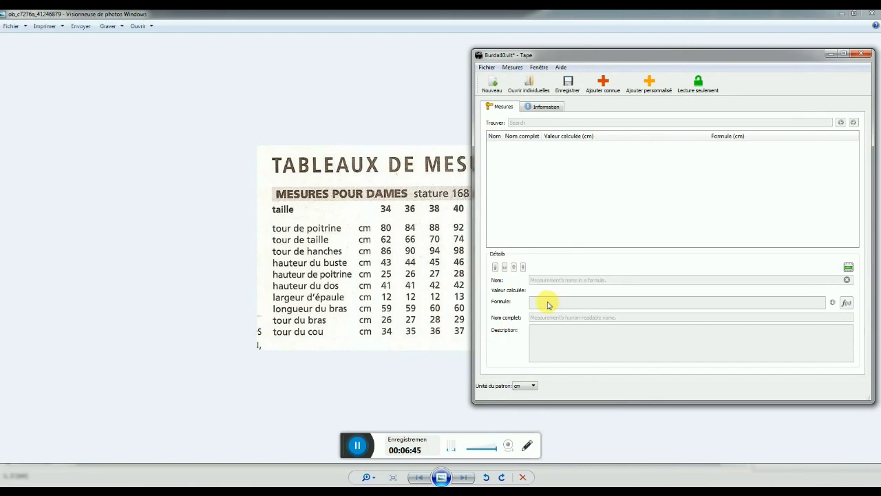
- Open the known measurements database, place it clear of the Burda size chart, and collapse all measurement groups from A to Q
{"action": "left_click", "coordinate": [603, 85]}
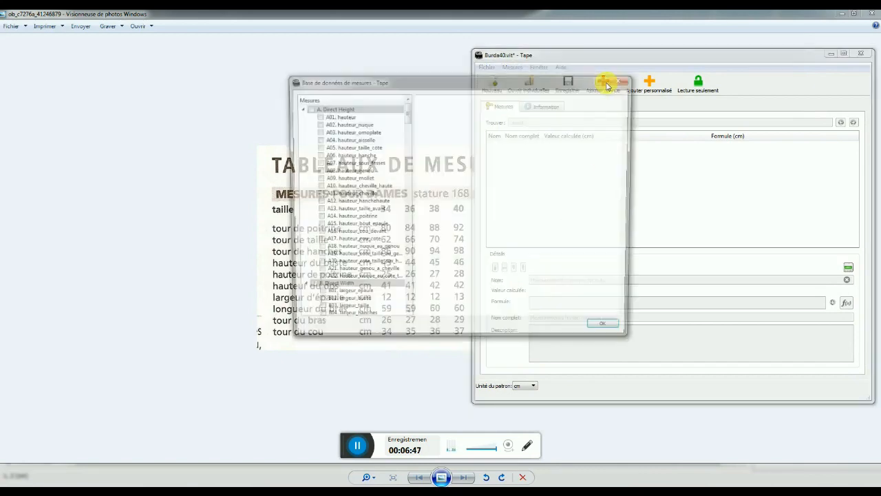
{"action": "left_click_drag", "start_coordinate": [482, 81], "coordinate": [685, 84]}
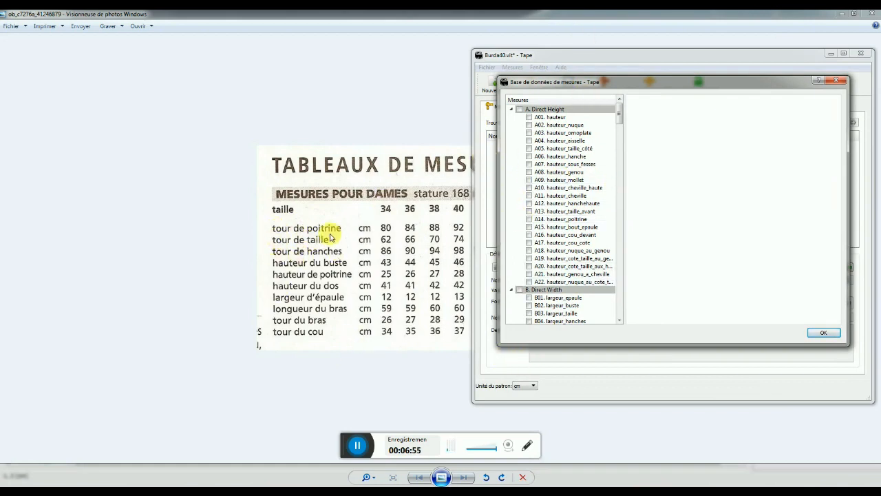
{"action": "left_click", "coordinate": [510, 109]}
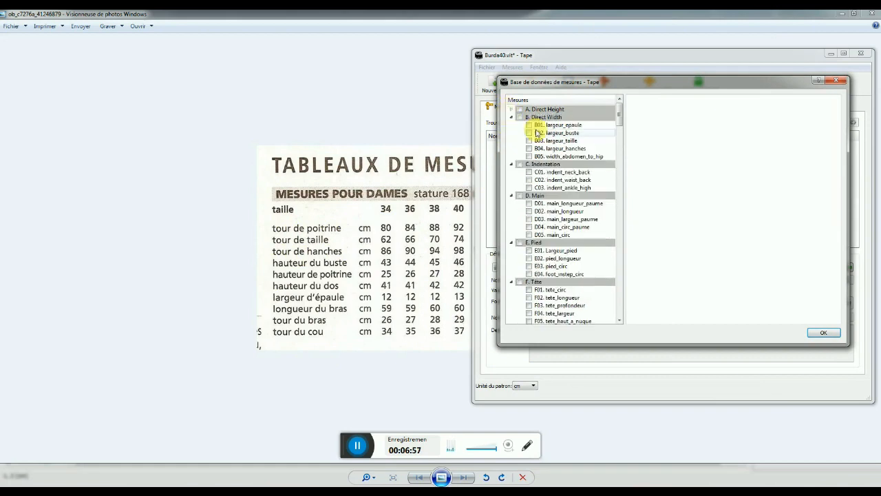
{"action": "left_click", "coordinate": [511, 117]}
{"action": "left_click", "coordinate": [511, 125]}
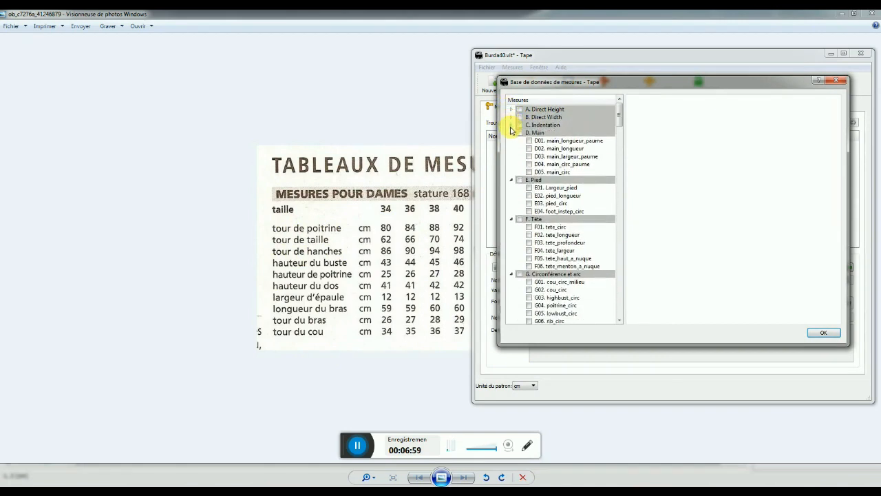
{"action": "left_click", "coordinate": [511, 132]}
{"action": "left_click", "coordinate": [510, 139]}
{"action": "left_click", "coordinate": [511, 148]}
{"action": "left_click", "coordinate": [510, 157]}
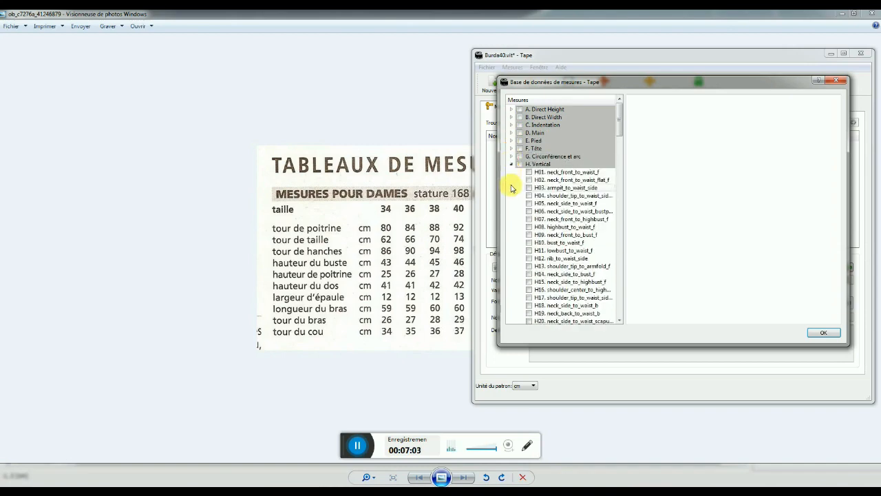
{"action": "left_click", "coordinate": [511, 165]}
{"action": "left_click", "coordinate": [510, 172]}
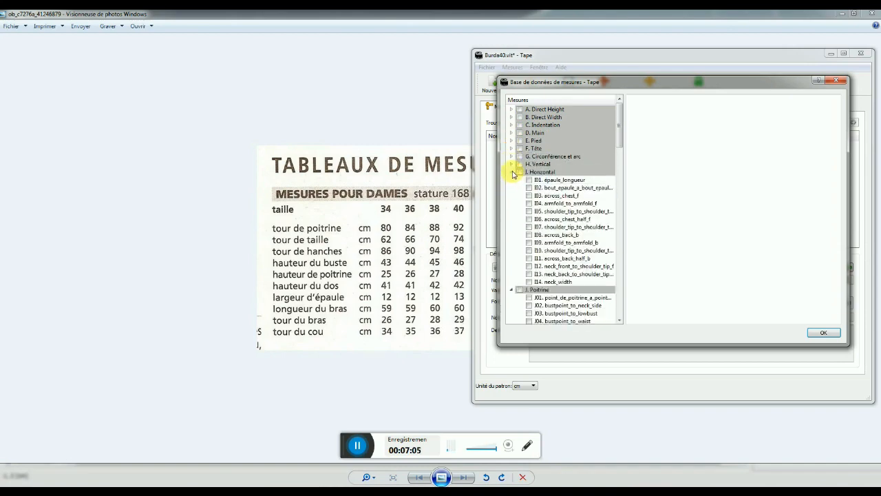
{"action": "left_click", "coordinate": [510, 179]}
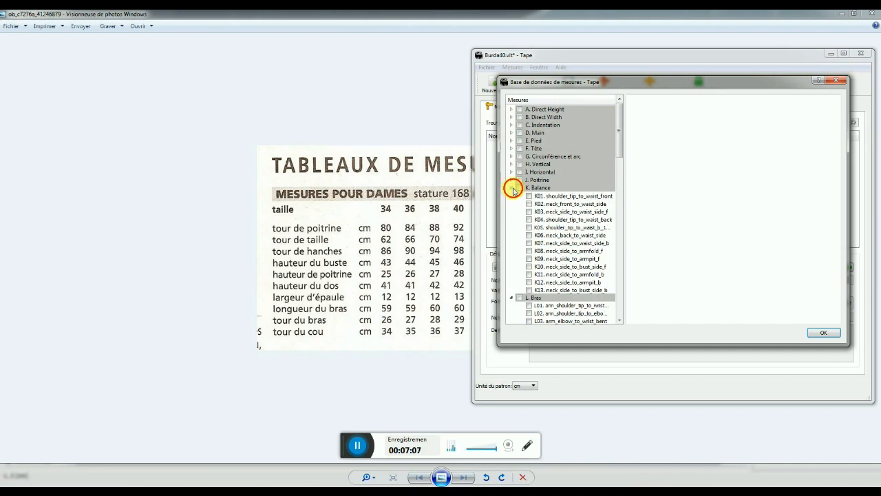
{"action": "left_click", "coordinate": [511, 187]}
{"action": "left_click", "coordinate": [511, 195]}
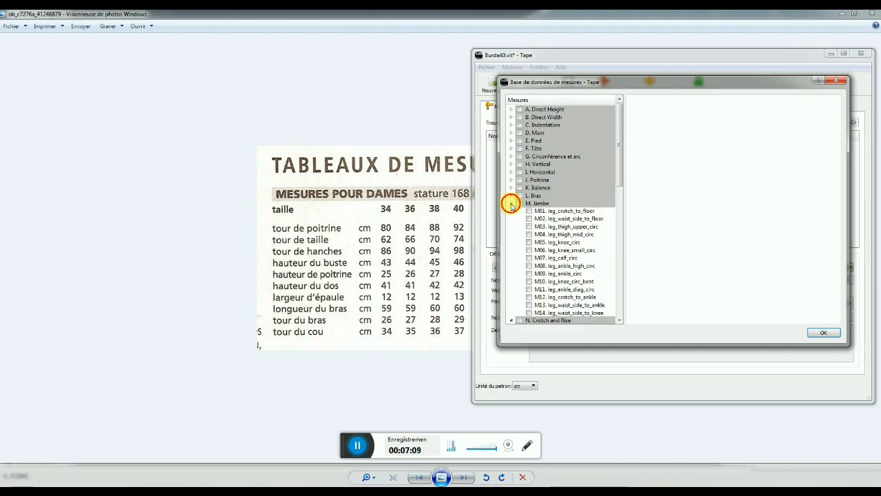
{"action": "left_click", "coordinate": [510, 203]}
{"action": "left_click", "coordinate": [511, 211]}
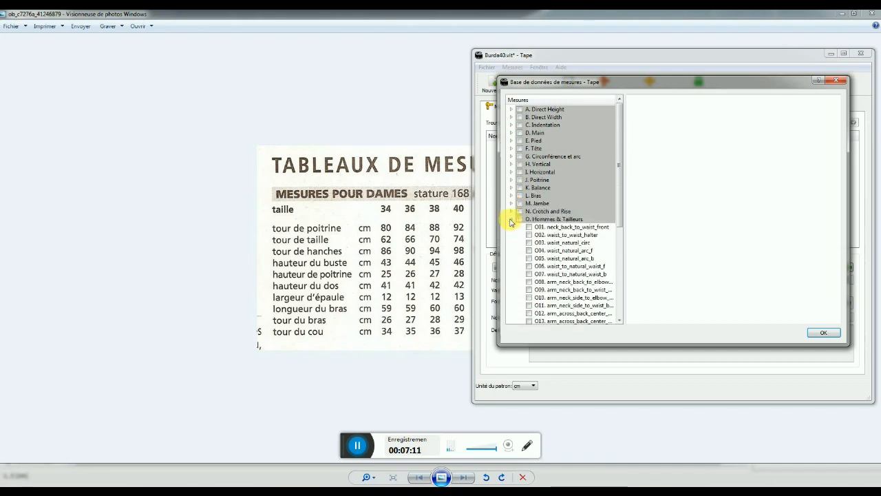
{"action": "left_click", "coordinate": [510, 218]}
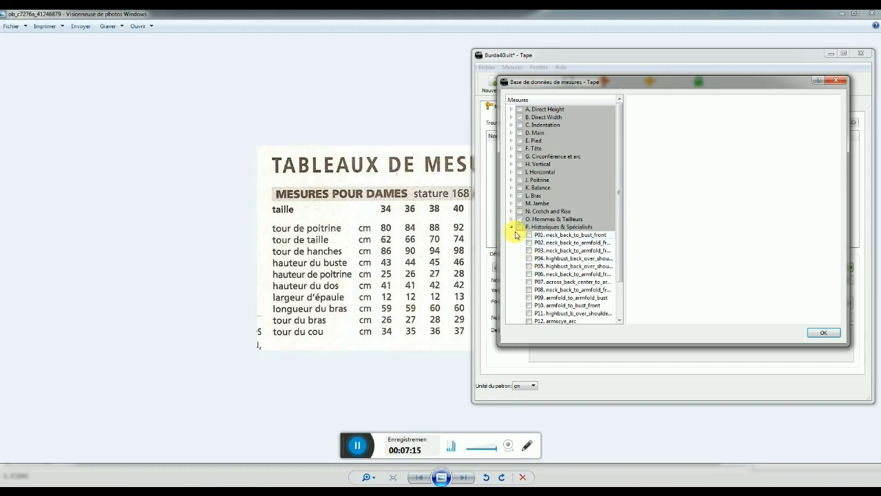
{"action": "left_click", "coordinate": [510, 227]}
{"action": "left_click", "coordinate": [511, 234]}
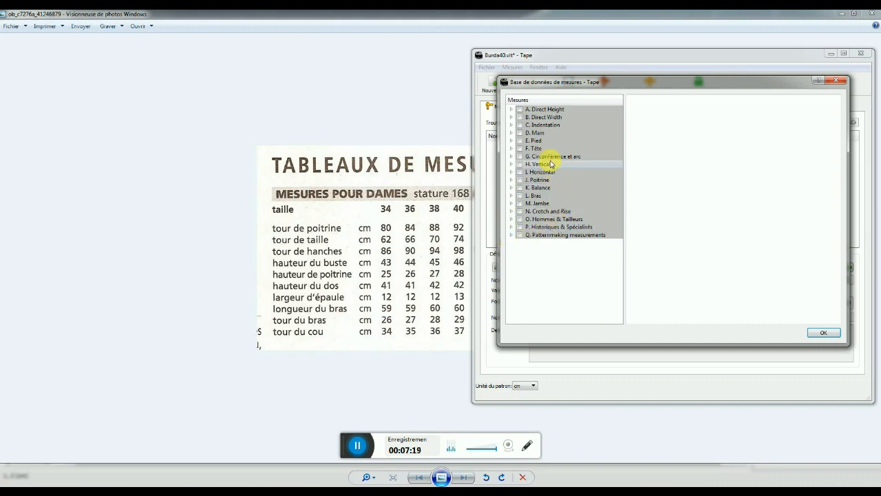
- Select G04. poitrine_circ, G07. taille_circ and G09. hanches_circ in the Circonférence et arc group
{"action": "left_click", "coordinate": [510, 157]}
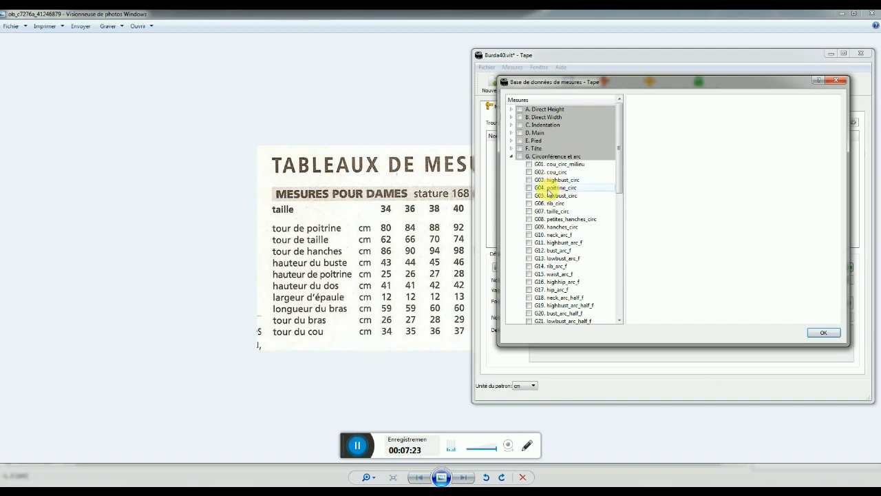
{"action": "left_click", "coordinate": [550, 190]}
{"action": "left_click", "coordinate": [528, 188]}
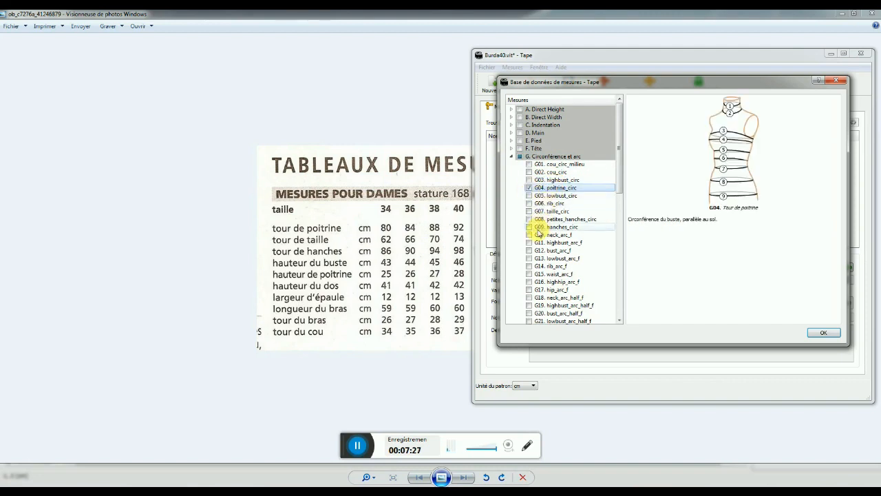
{"action": "left_click", "coordinate": [538, 211]}
{"action": "left_click", "coordinate": [529, 211]}
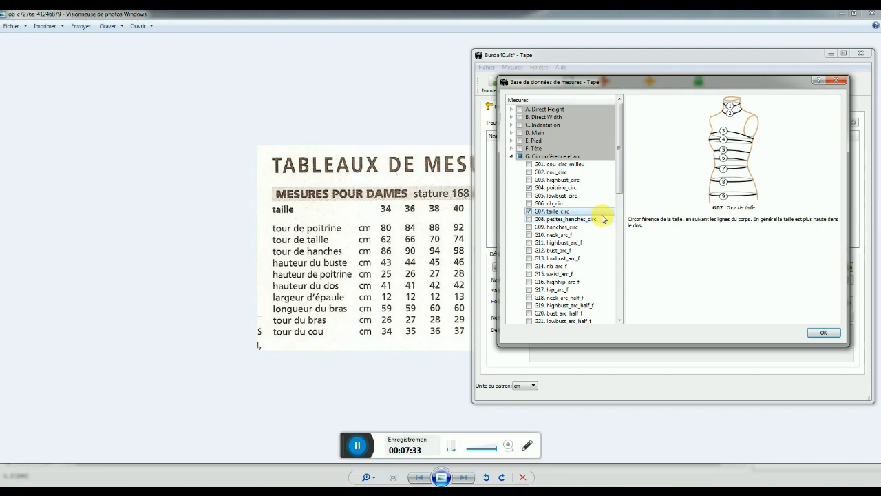
{"action": "left_click", "coordinate": [536, 227]}
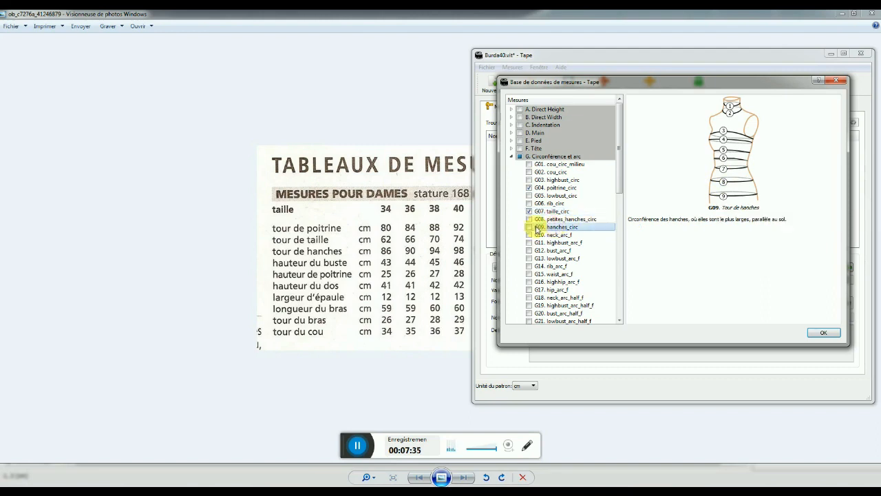
{"action": "left_click", "coordinate": [529, 228]}
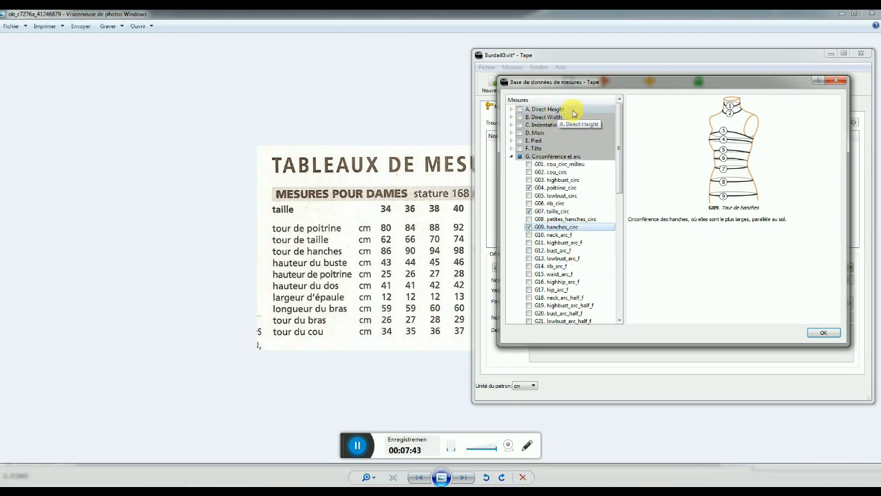
- View the A01. hauteur diagram in the Direct Height group and collapse that group again
{"action": "left_click", "coordinate": [510, 110]}
{"action": "left_click", "coordinate": [537, 117]}
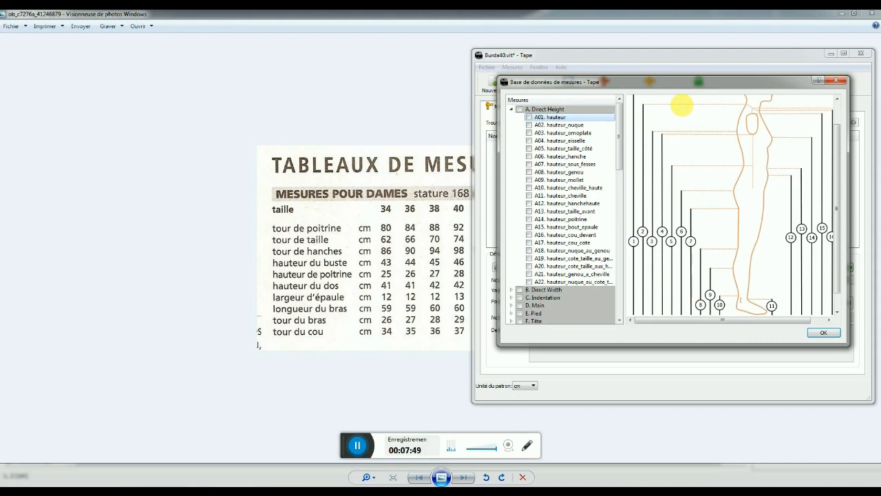
{"action": "left_click", "coordinate": [511, 109]}
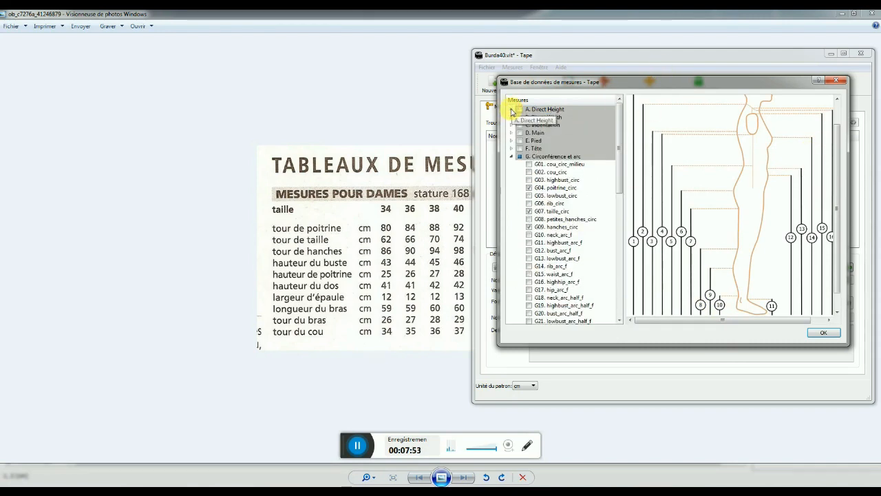
- Collapse the circumference group, compare the H05, H08 and H09 diagrams in the Vertical group, and select H09. neck_front_to_bust_f
{"action": "left_click", "coordinate": [511, 156]}
{"action": "left_click", "coordinate": [511, 164]}
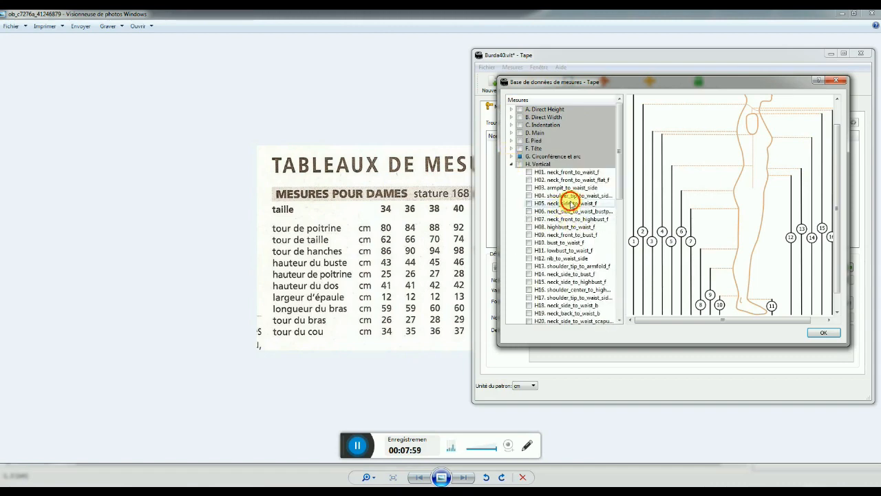
{"action": "left_click", "coordinate": [570, 203]}
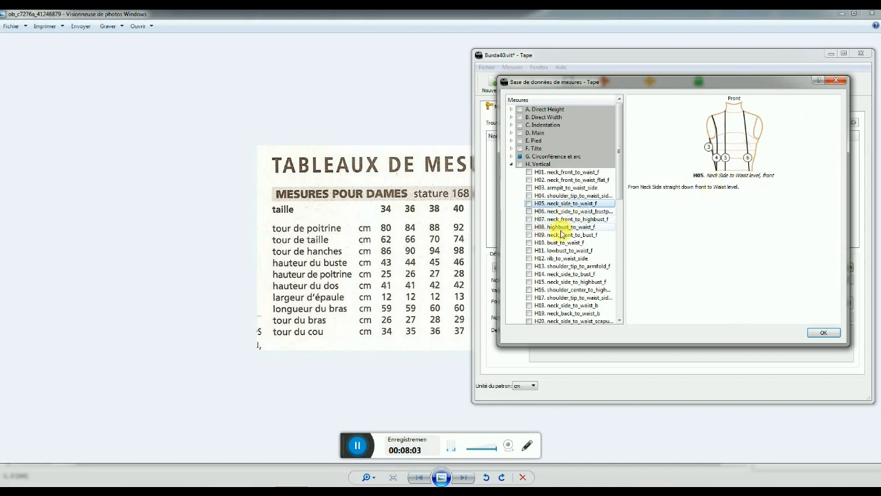
{"action": "left_click", "coordinate": [562, 228]}
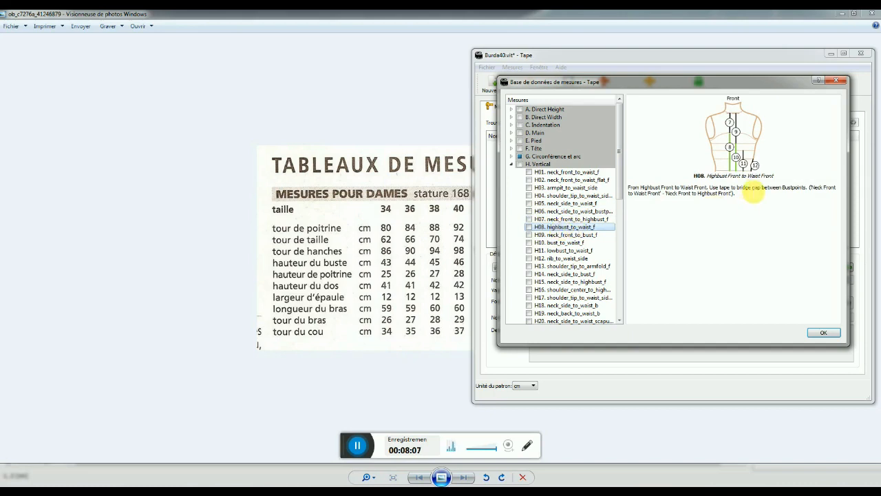
{"action": "left_click", "coordinate": [556, 236]}
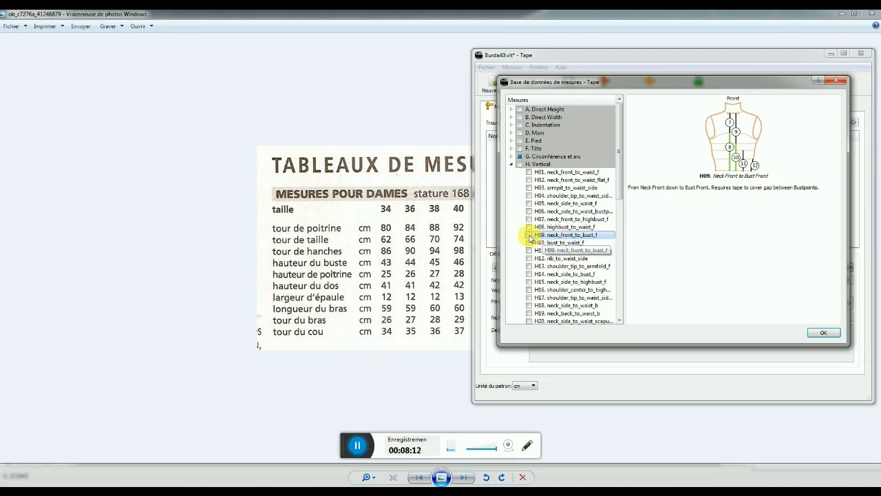
{"action": "left_click", "coordinate": [529, 236]}
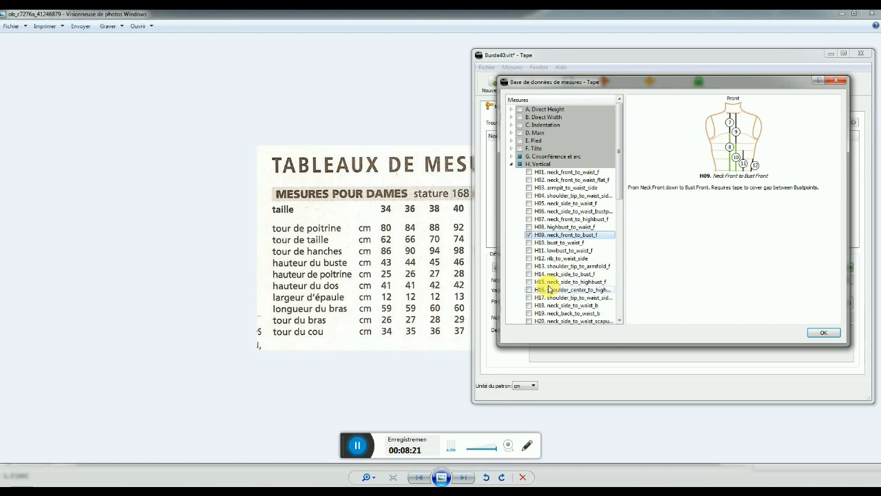
- Examine the diagrams and descriptions of the Vertical measurements H10 and H13 through H19
{"action": "left_click", "coordinate": [563, 243]}
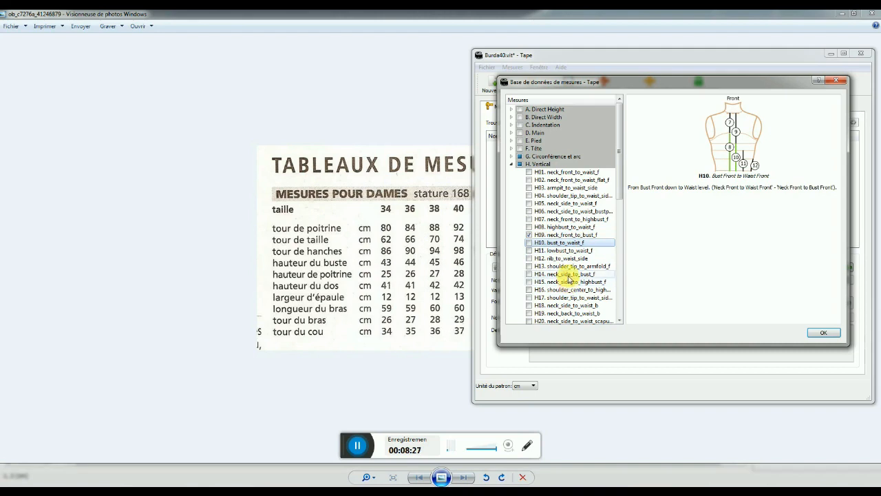
{"action": "left_click", "coordinate": [568, 274]}
{"action": "left_click", "coordinate": [569, 282]}
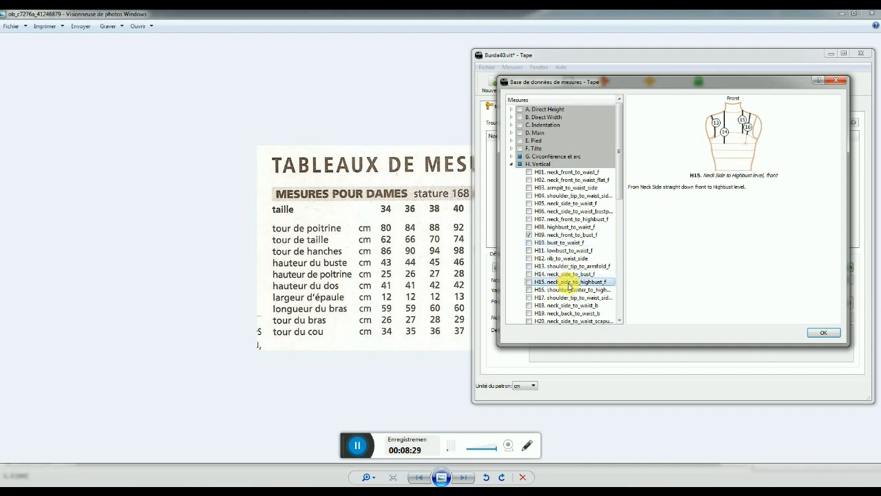
{"action": "left_click", "coordinate": [563, 266]}
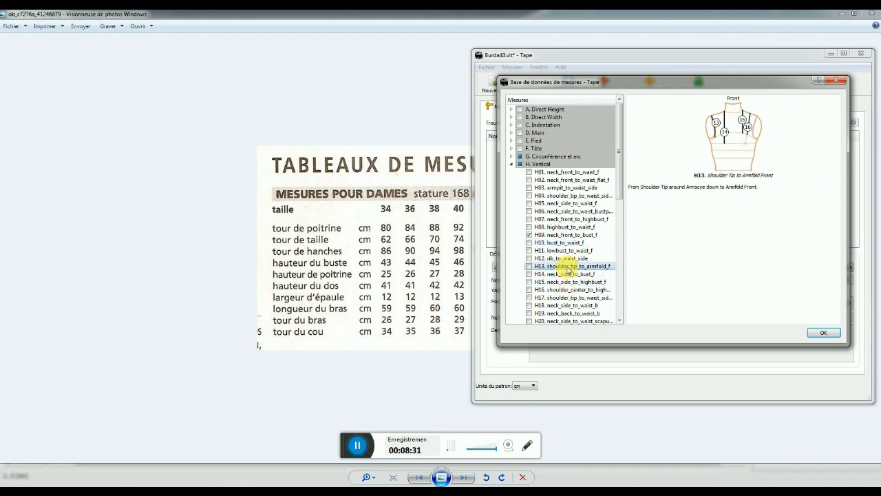
{"action": "left_click_drag", "start_coordinate": [623, 179], "coordinate": [622, 218]}
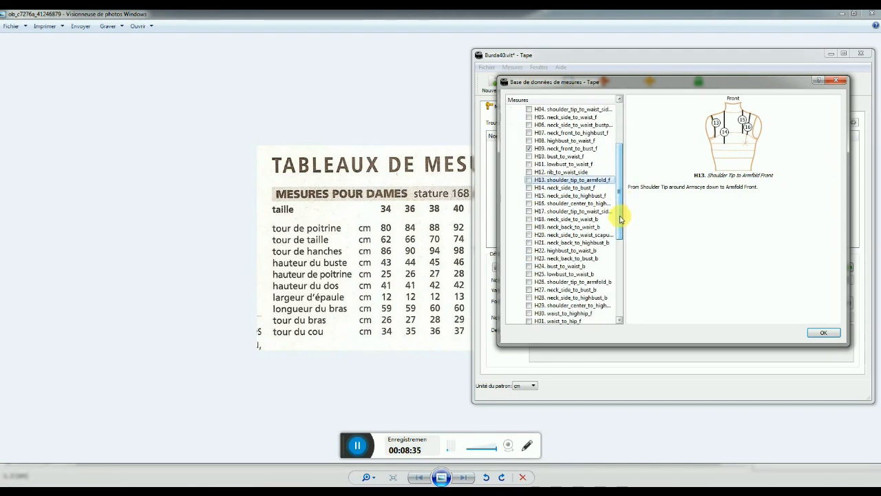
{"action": "left_click", "coordinate": [578, 219]}
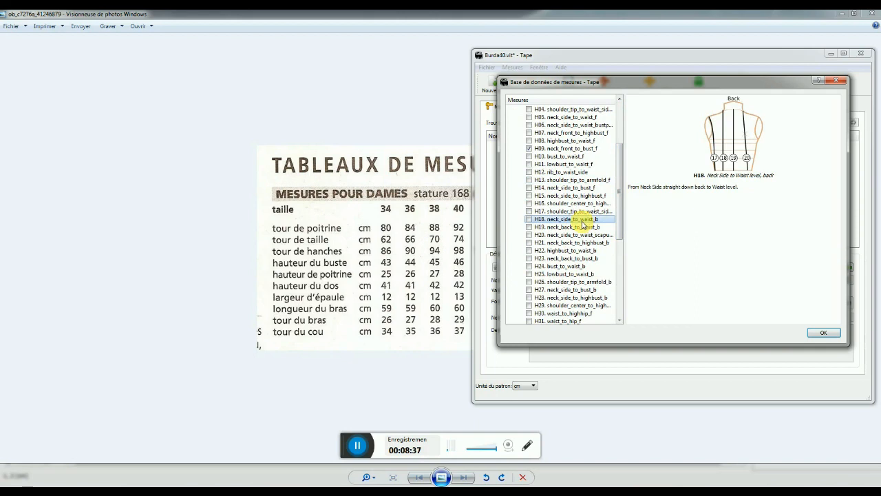
{"action": "left_click", "coordinate": [574, 211]}
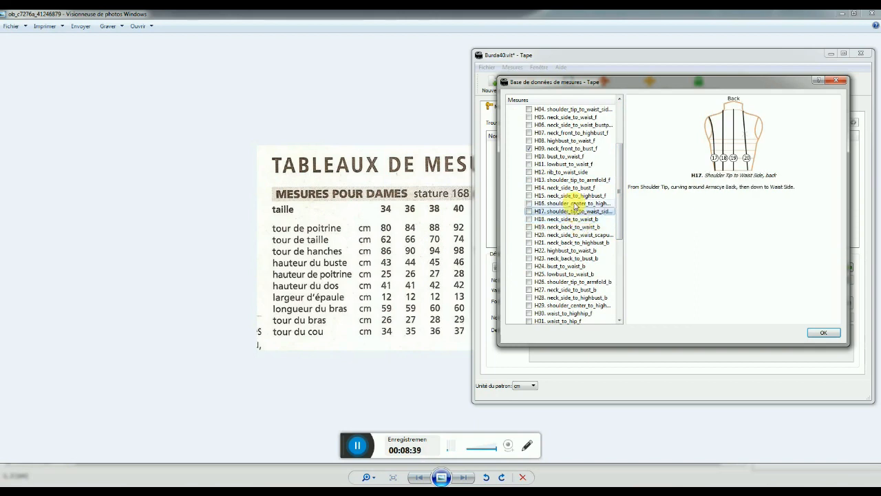
{"action": "left_click", "coordinate": [573, 204]}
{"action": "left_click", "coordinate": [572, 196]}
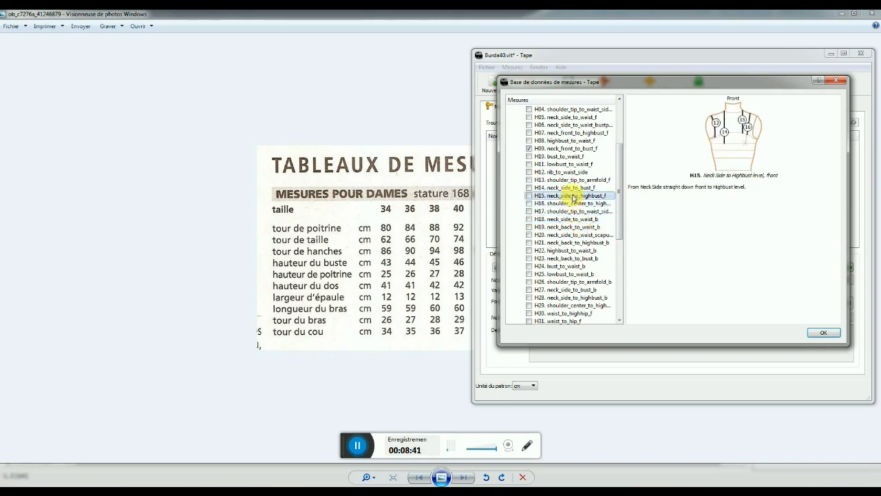
{"action": "left_click", "coordinate": [571, 227]}
- View the diagram for H02. neck_front_to_waist_flat_f in the Vertical group and select that measurement
{"action": "scroll", "coordinate": [571, 234], "scroll_direction": "up", "scroll_amount": 2}
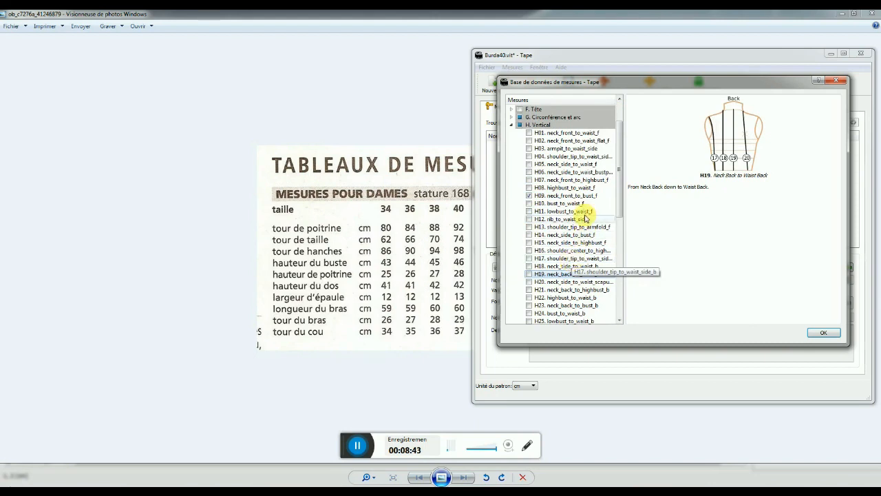
{"action": "left_click", "coordinate": [567, 141]}
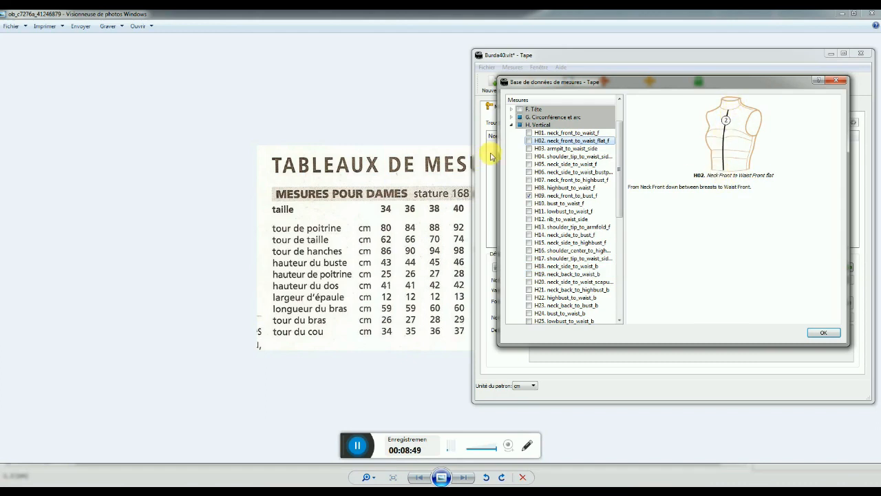
{"action": "left_click", "coordinate": [528, 141]}
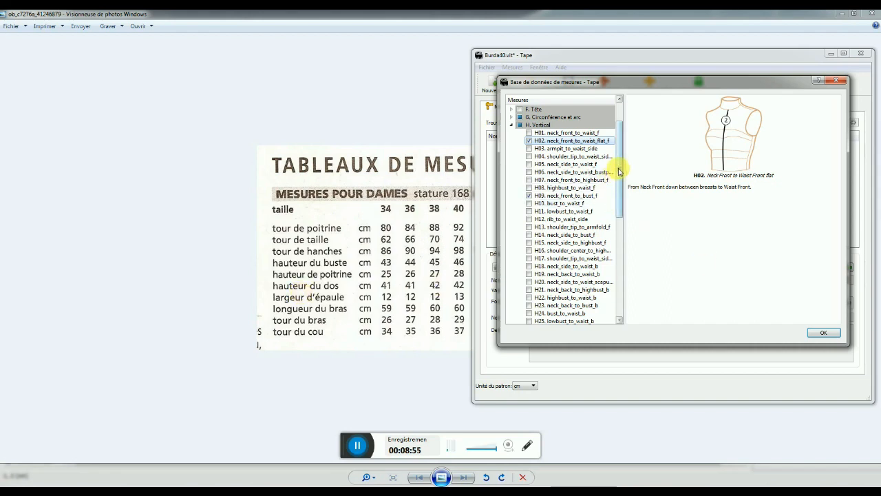
- Compare the H14, H15, H18 and H19 diagrams in the Vertical group, select H19. neck_back_to_waist_b, and collapse the group
{"action": "left_click", "coordinate": [571, 236]}
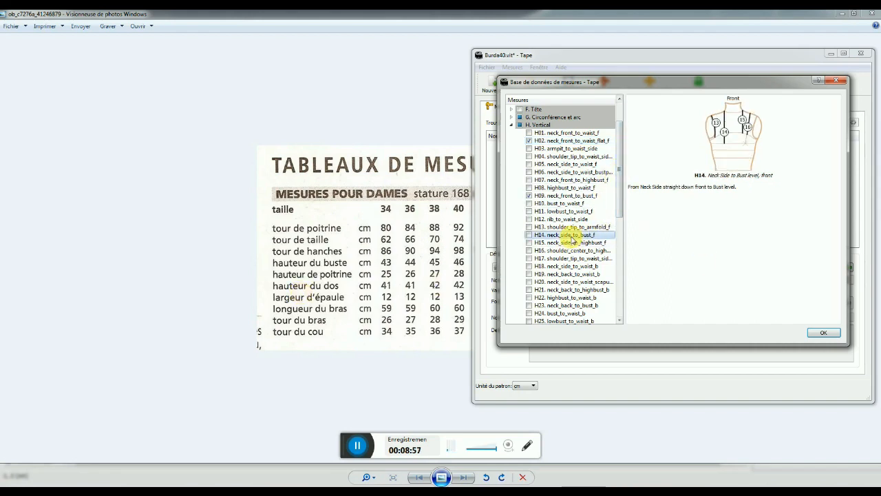
{"action": "left_click", "coordinate": [570, 243]}
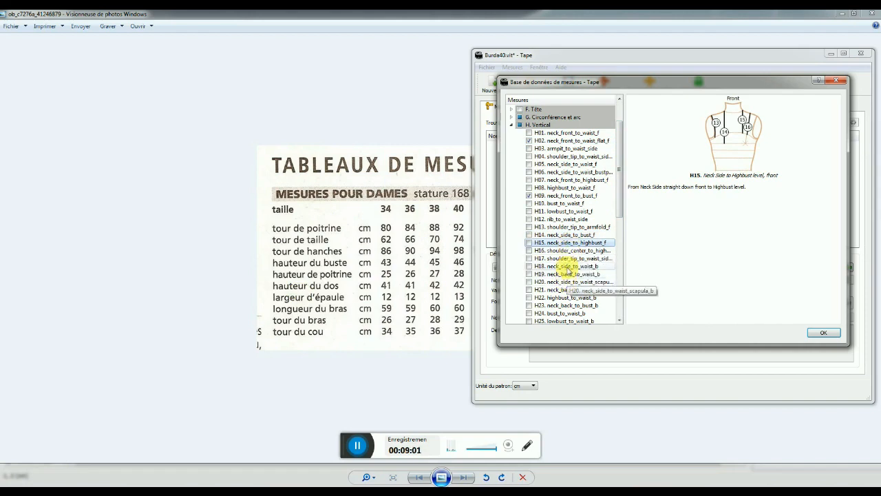
{"action": "left_click", "coordinate": [569, 266]}
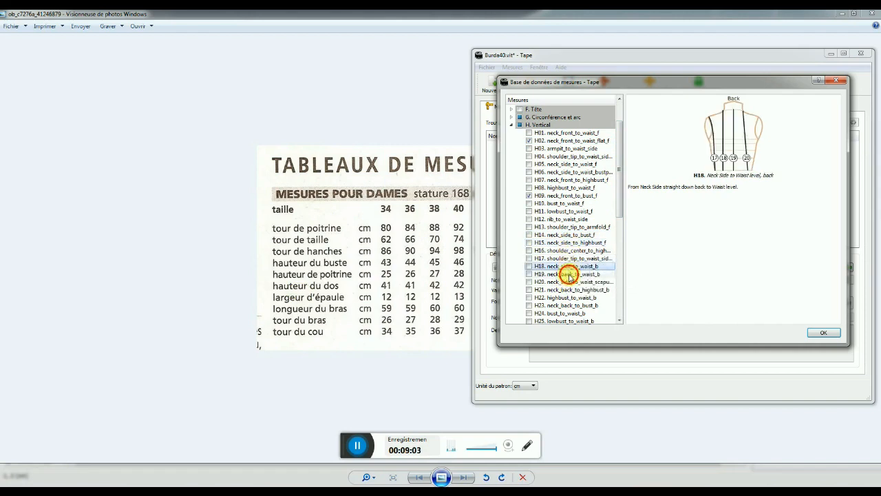
{"action": "left_click", "coordinate": [569, 274]}
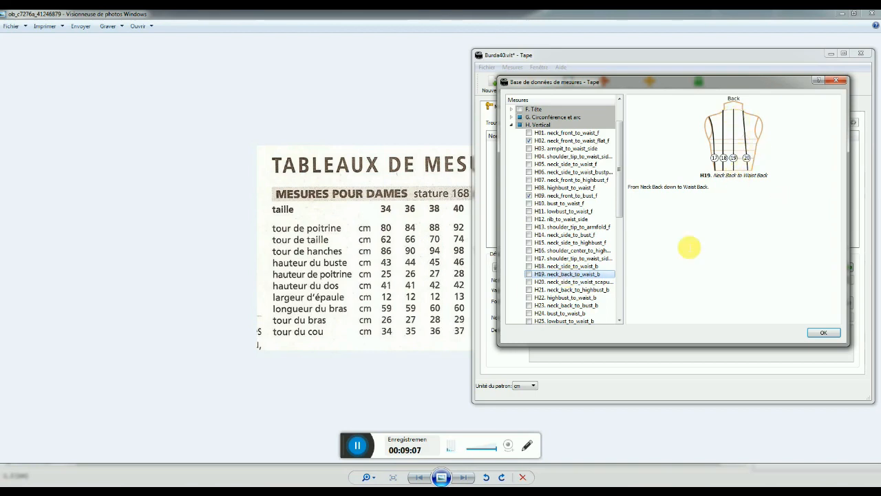
{"action": "left_click_drag", "start_coordinate": [530, 278], "coordinate": [531, 279]}
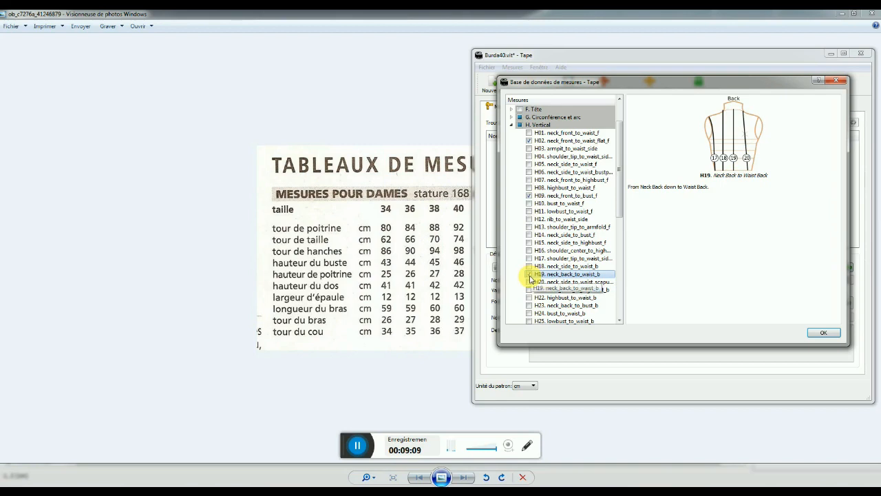
{"action": "left_click", "coordinate": [510, 125]}
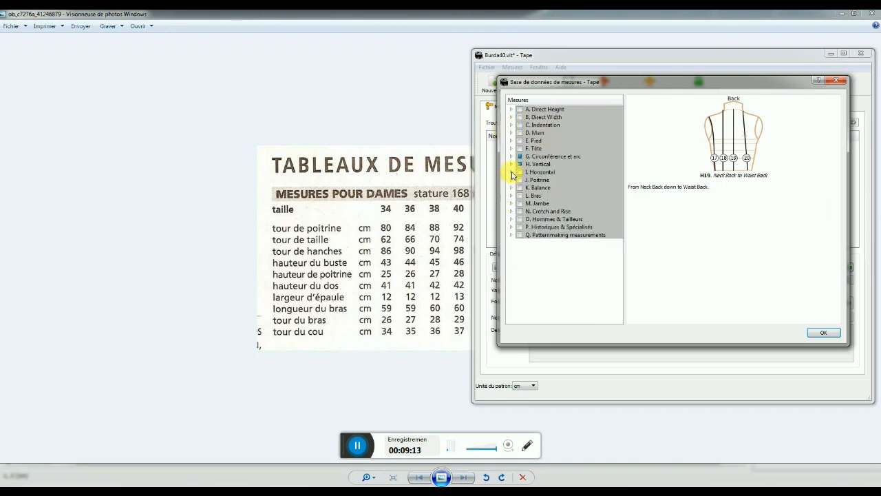
- Expand the Horizontal group, view the I01. épaule_longueur diagram, and select that measurement
{"action": "left_click", "coordinate": [510, 172]}
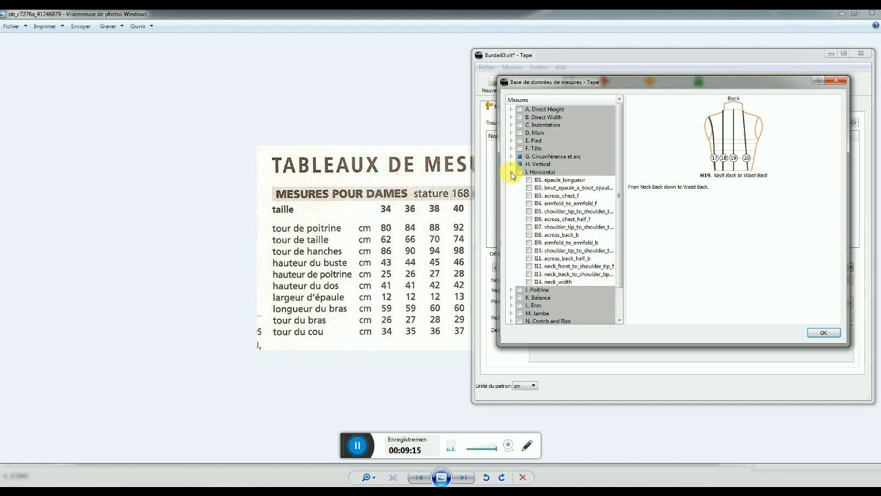
{"action": "left_click", "coordinate": [562, 180]}
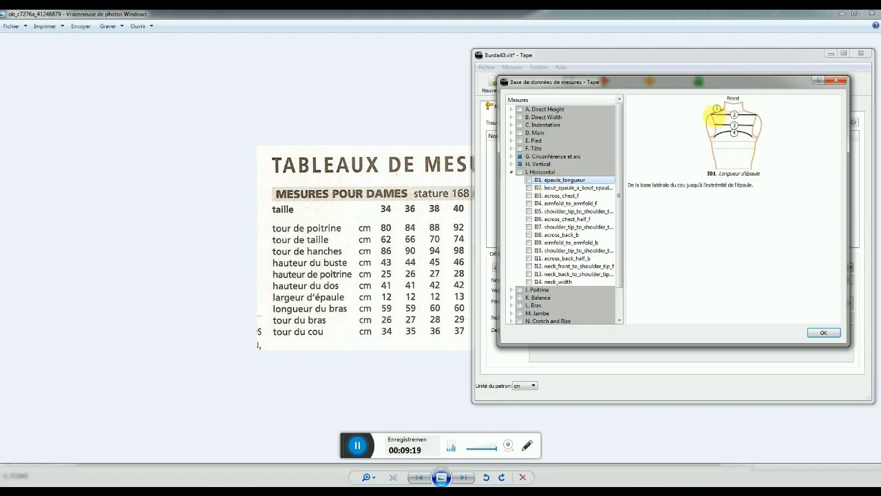
{"action": "left_click", "coordinate": [529, 180]}
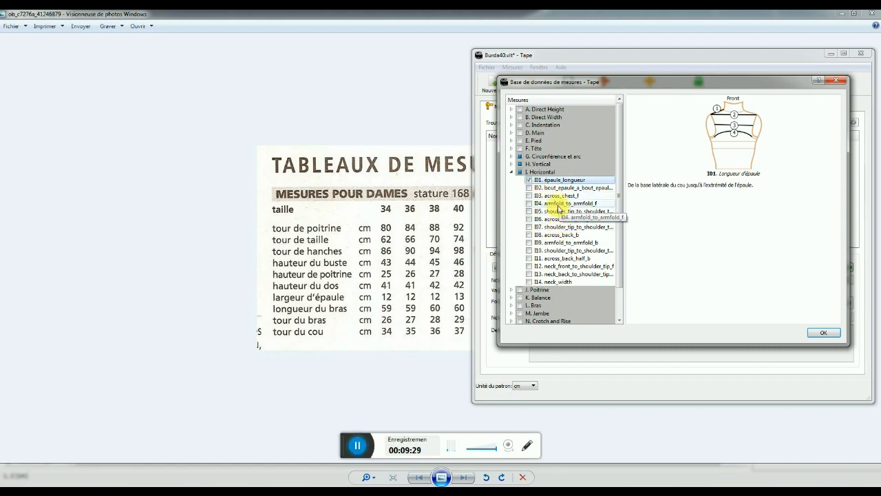
- Expand the Bras group, view the L01 shoulder-tip-to-wrist bent-arm diagram, and select that measurement
{"action": "left_click", "coordinate": [512, 305]}
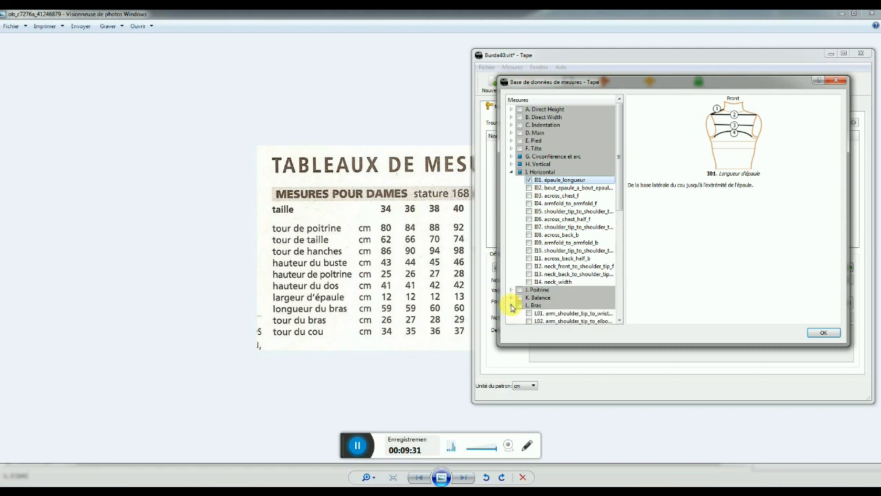
{"action": "left_click_drag", "start_coordinate": [615, 177], "coordinate": [617, 244]}
{"action": "left_click", "coordinate": [565, 174]}
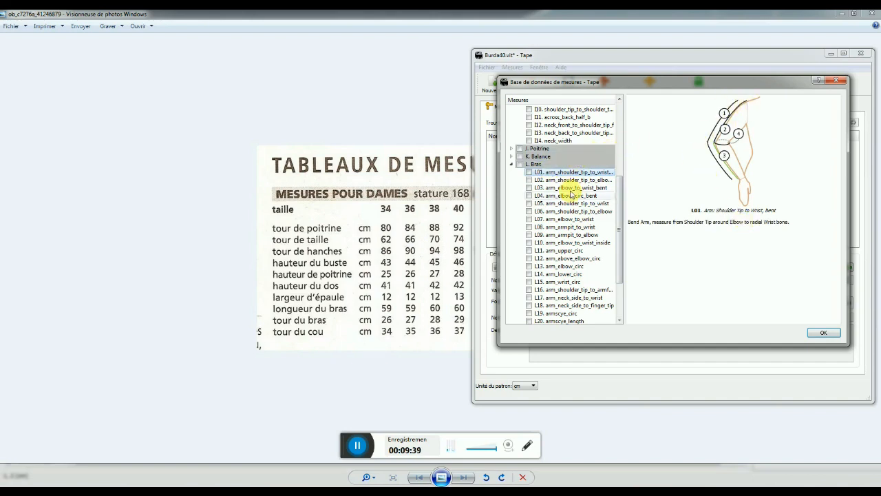
{"action": "left_click", "coordinate": [529, 172]}
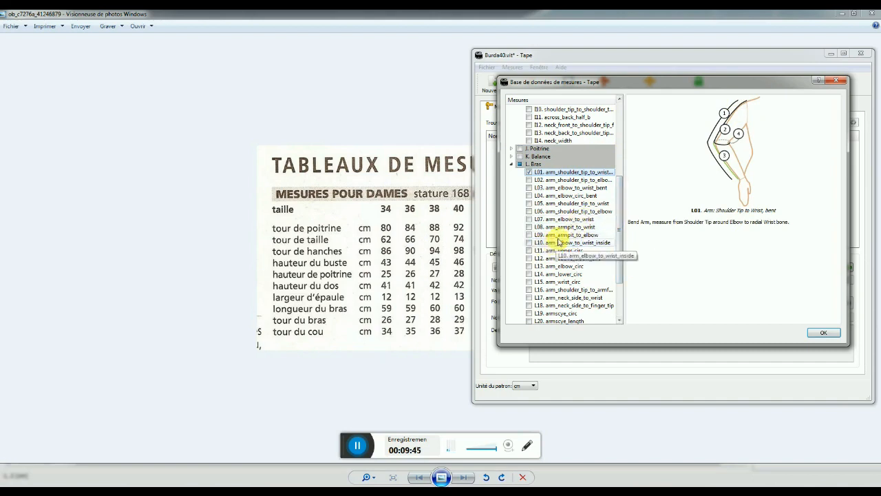
- Compare the straight-arm length and arm circumference diagrams L06, L05 and L13, and select L12. arm_above_elbow_circ
{"action": "left_click", "coordinate": [563, 212]}
{"action": "left_click", "coordinate": [561, 203]}
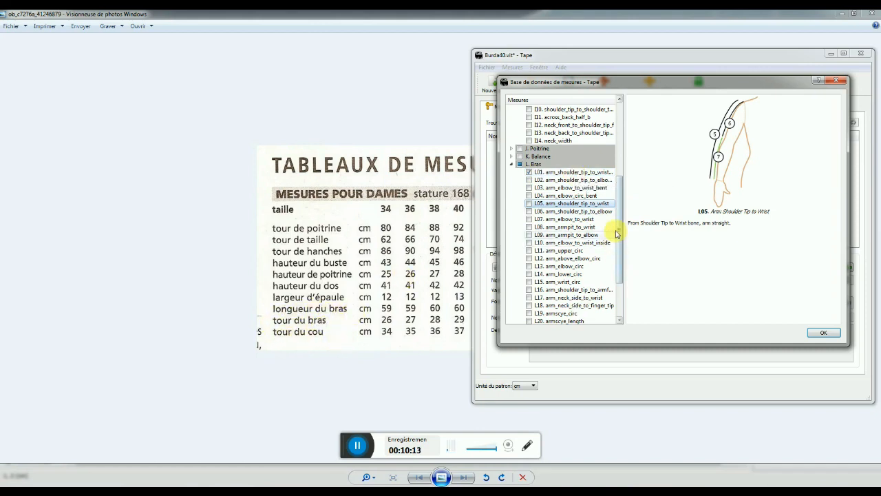
{"action": "scroll", "coordinate": [623, 205], "scroll_direction": "down", "scroll_amount": 1}
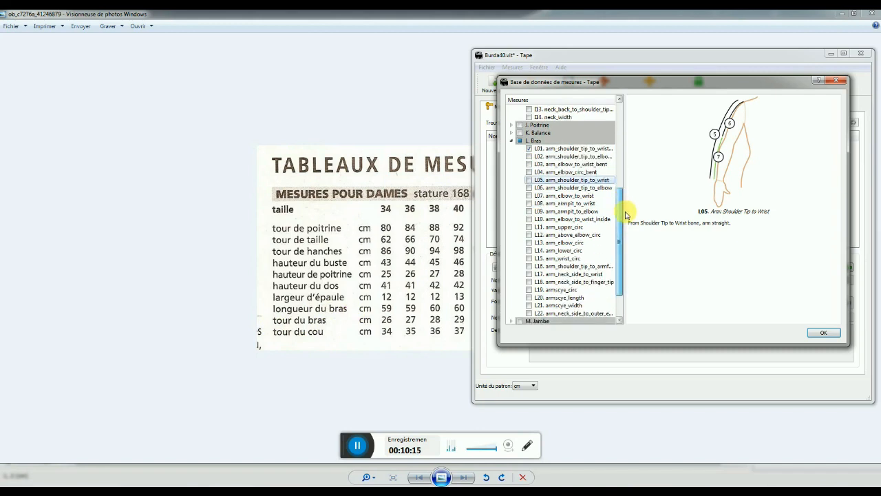
{"action": "scroll", "coordinate": [623, 215], "scroll_direction": "down", "scroll_amount": 2}
{"action": "left_click", "coordinate": [561, 204]}
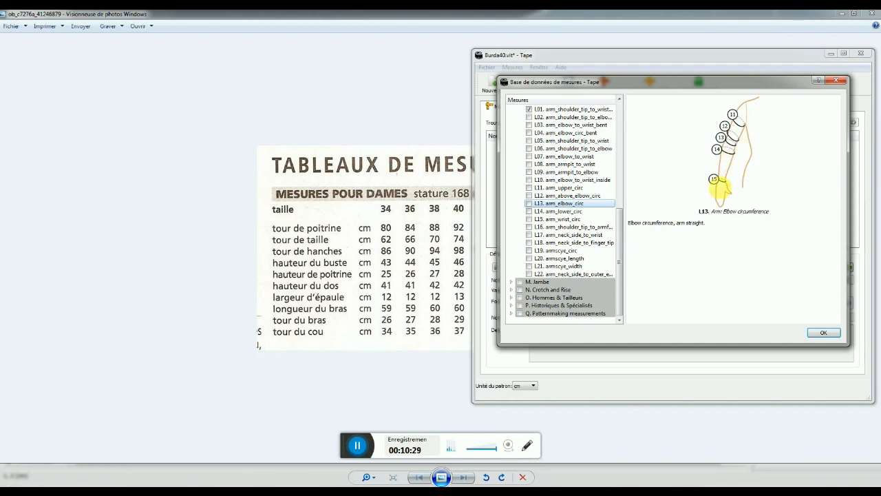
{"action": "left_click", "coordinate": [529, 196]}
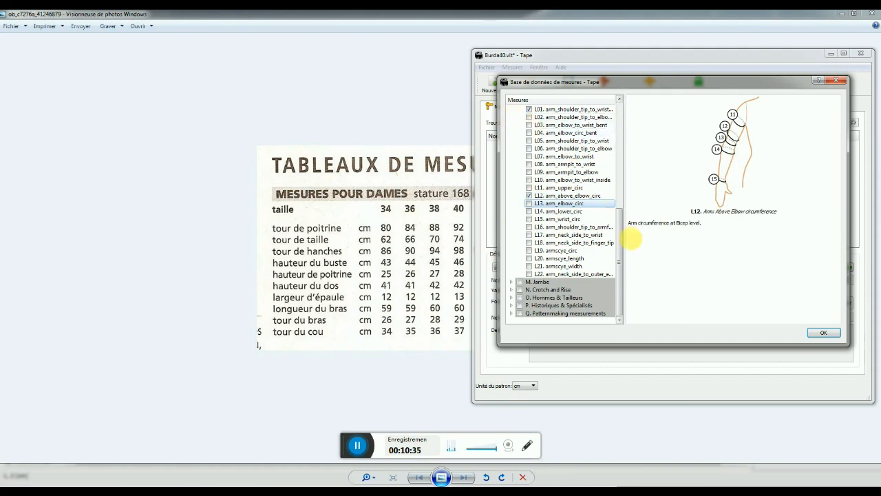
- Compare the neck circumferences in the Circonférence et arc group, select G01. cou_circ_milieu, and add all selected measurements to the file
{"action": "left_click_drag", "start_coordinate": [620, 241], "coordinate": [629, 134]}
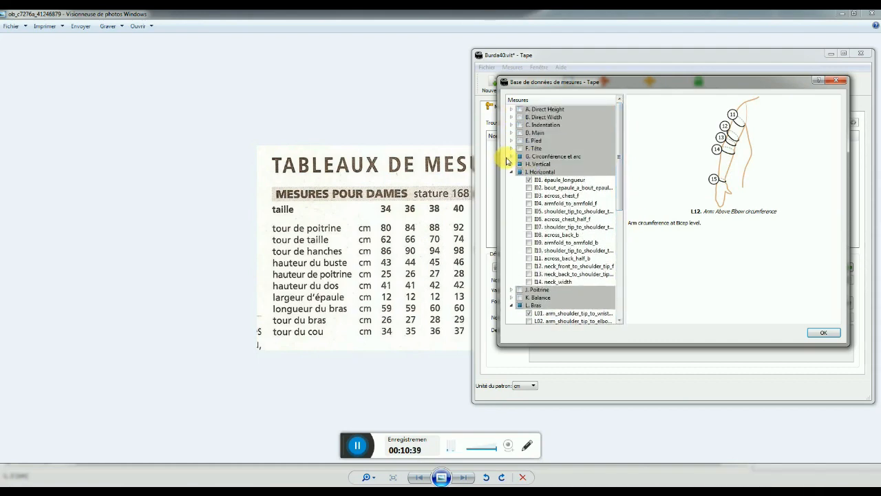
{"action": "left_click", "coordinate": [511, 156]}
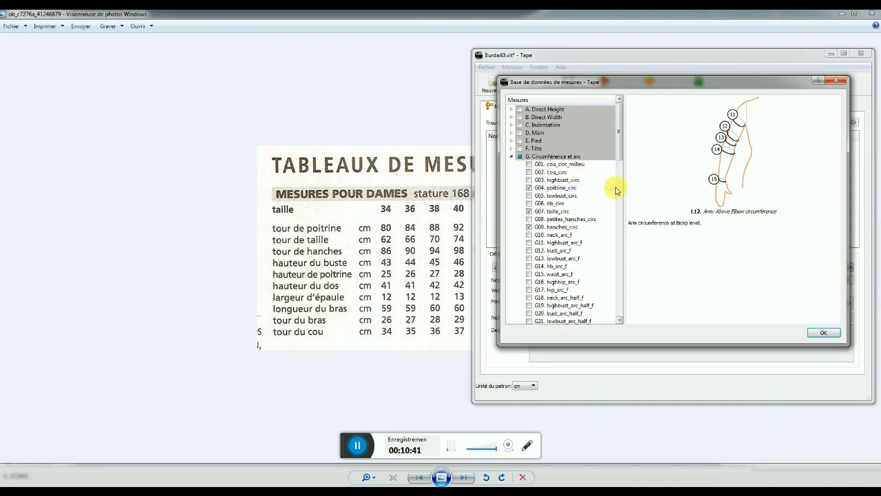
{"action": "left_click", "coordinate": [556, 171]}
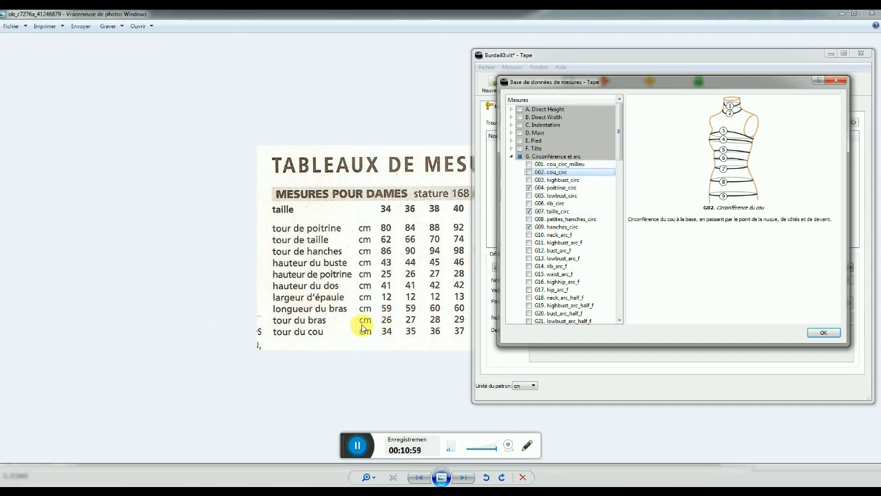
{"action": "left_click", "coordinate": [528, 164]}
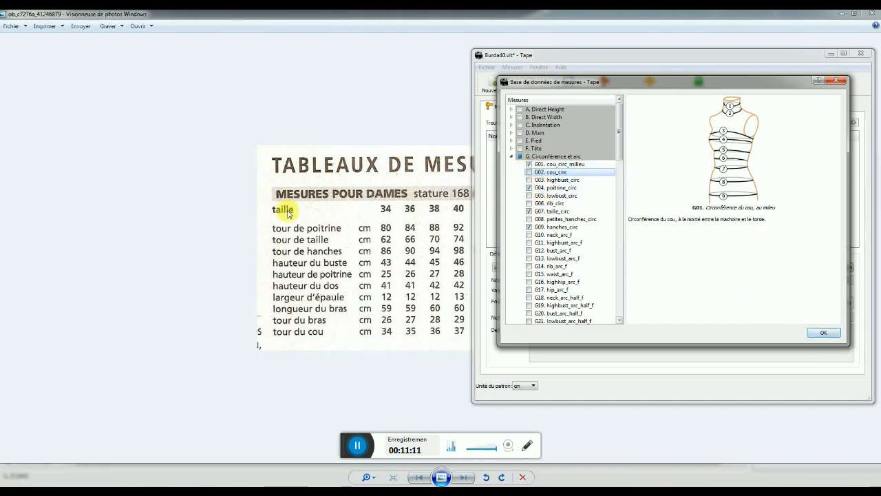
{"action": "left_click", "coordinate": [818, 334]}
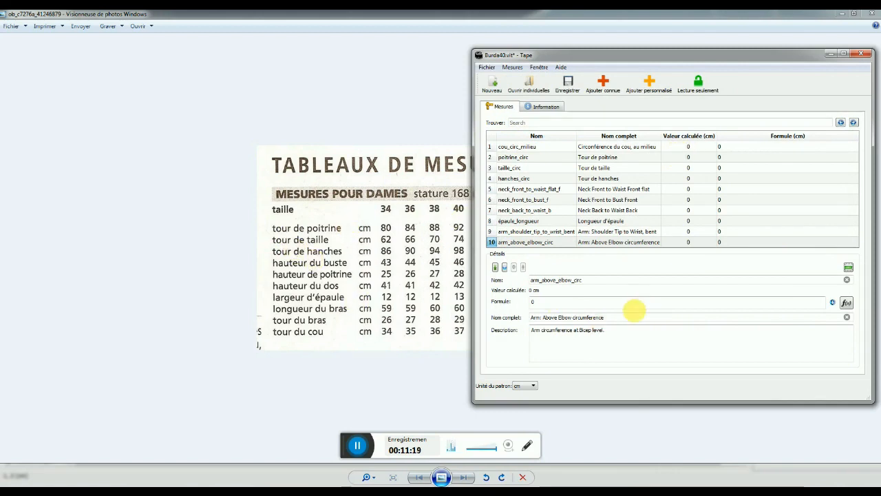
- Set the circumference formulas: cou_circ_milieu to 37, poitrine_circ to 92, taille_circ to 74 and hanches_circ to 98 cm
{"action": "left_click", "coordinate": [686, 147]}
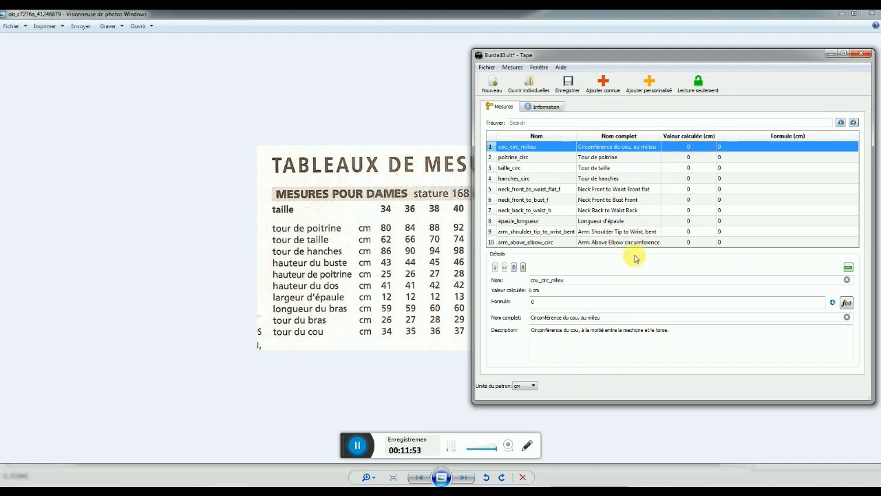
{"action": "left_click", "coordinate": [542, 303]}
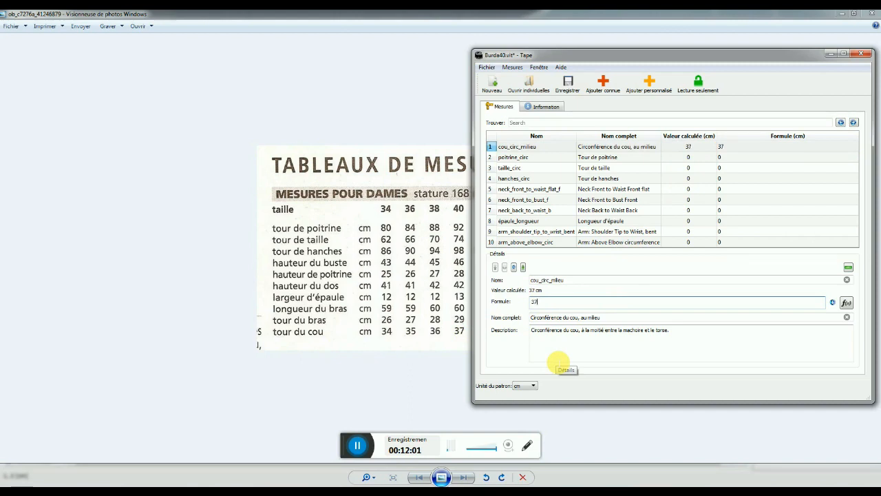
{"action": "key", "text": "Tab"}
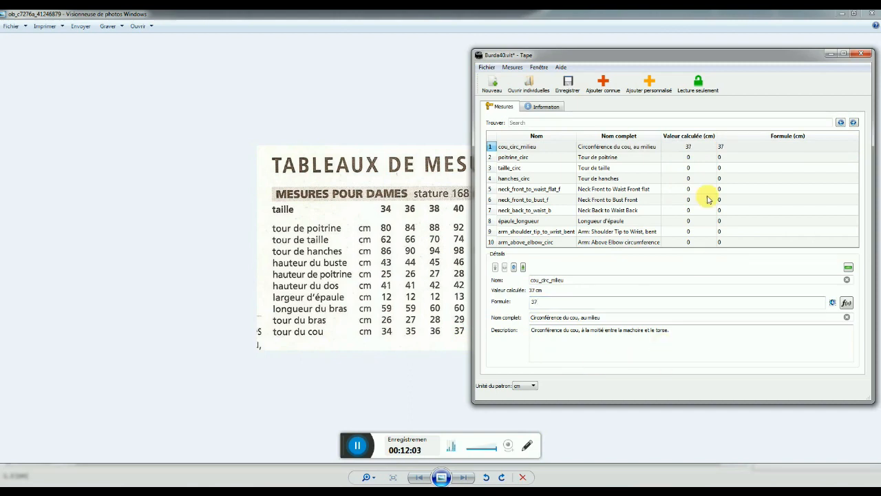
{"action": "left_click", "coordinate": [689, 158]}
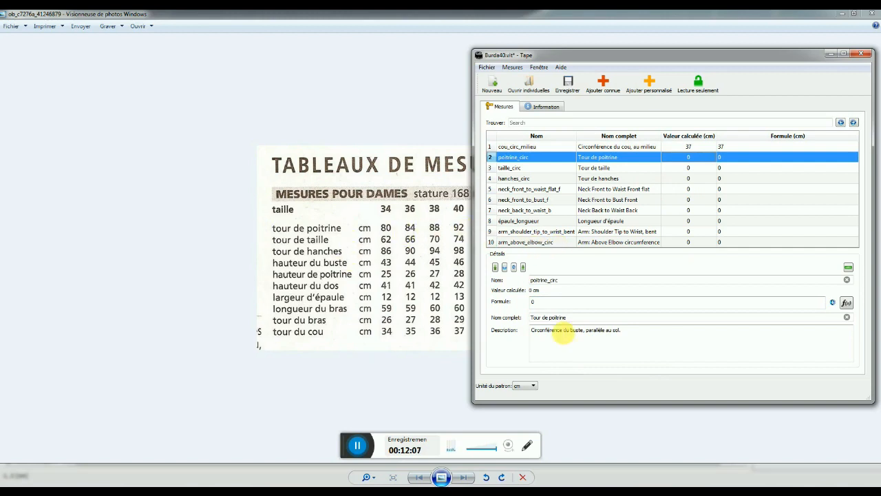
{"action": "double_click", "coordinate": [544, 303]}
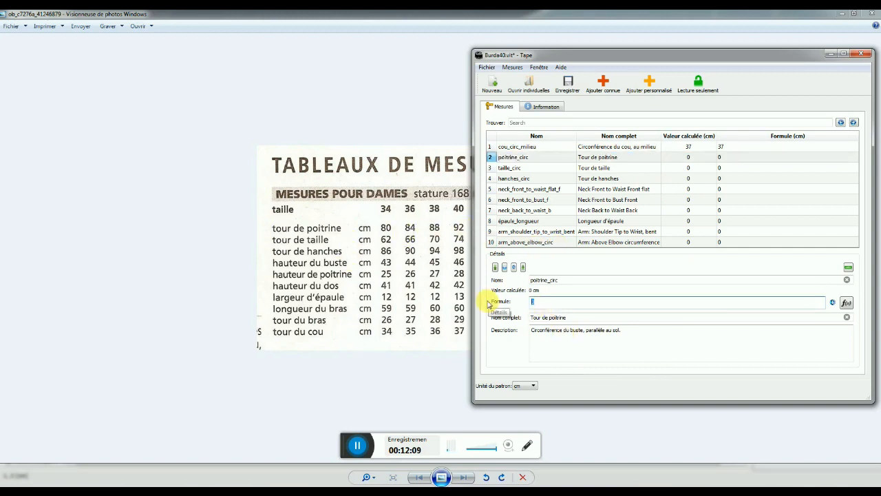
{"action": "left_click", "coordinate": [615, 169]}
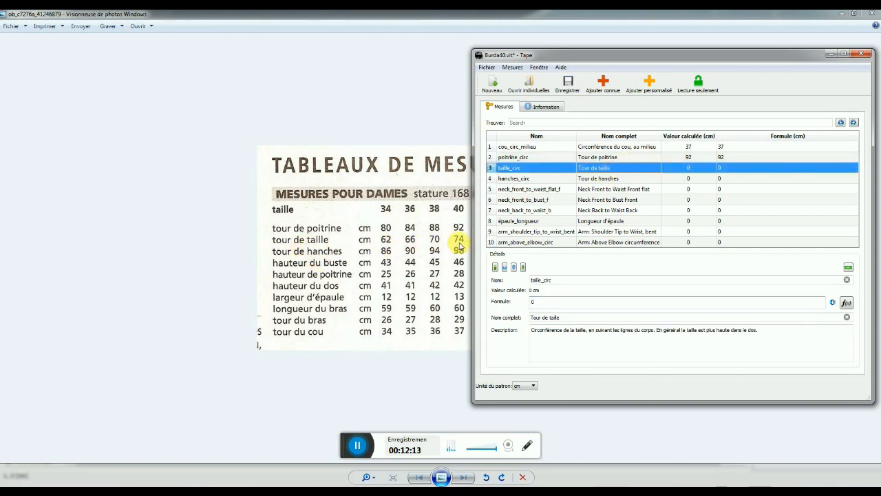
{"action": "left_click", "coordinate": [544, 303]}
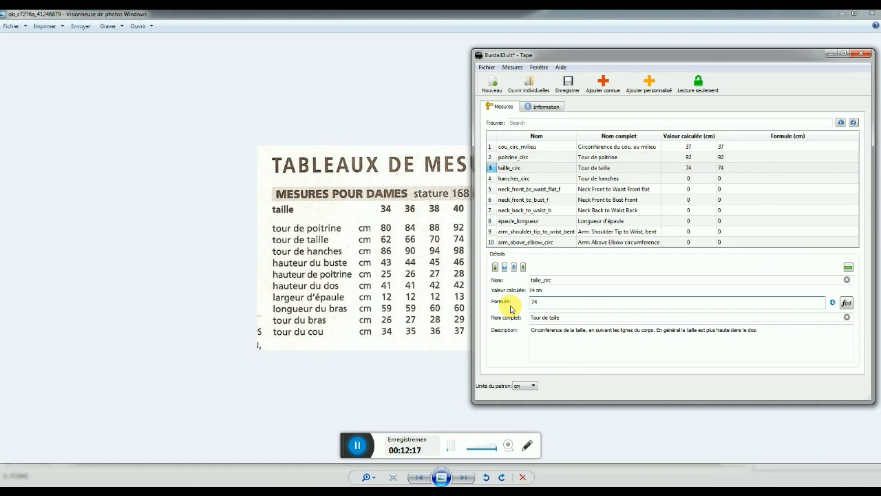
{"action": "left_click", "coordinate": [649, 178]}
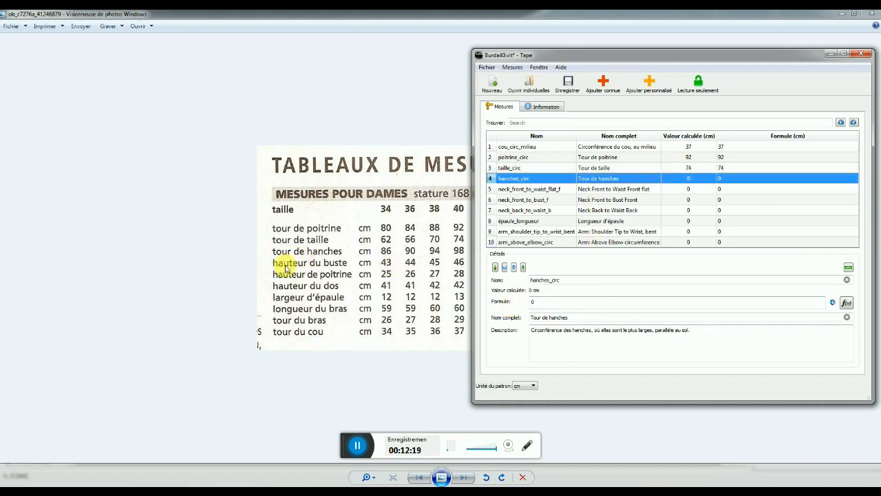
{"action": "double_click", "coordinate": [550, 304]}
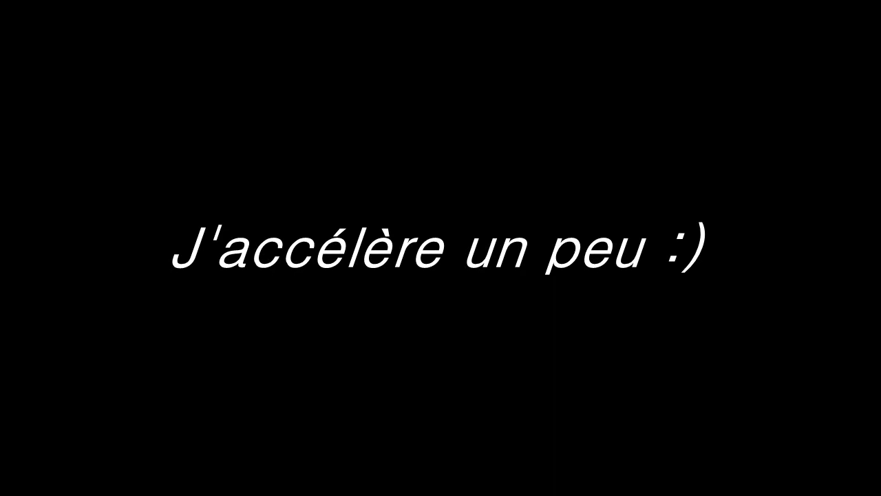
- Set the vertical measurement formulas: neck_front_to_waist_flat_f to 46, neck_front_to_bust_f to 28 and neck_back_to_waist_b to 42 cm
{"action": "left_click", "coordinate": [540, 188]}
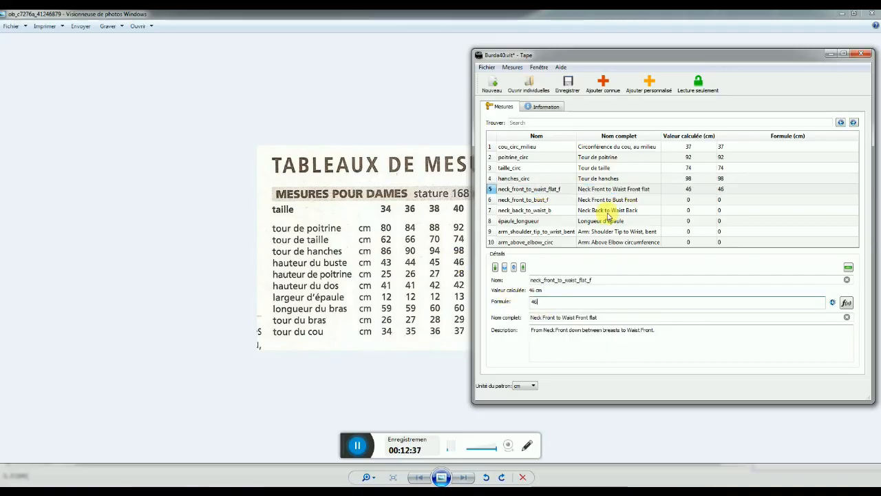
{"action": "left_click", "coordinate": [593, 200]}
{"action": "mouse_move", "coordinate": [540, 302]}
{"action": "left_mouse_down"}
{"action": "mouse_move", "coordinate": [503, 300]}
{"action": "mouse_move", "coordinate": [510, 303]}
{"action": "mouse_move", "coordinate": [497, 322]}
{"action": "left_mouse_up"}
{"action": "type", "text": "28"}
{"action": "left_click", "coordinate": [541, 210]}
{"action": "type", "text": "42"}
- Set the shoulder and arm formulas: épaule_longueur to 13, arm_shoulder_tip_to_wrist_bent to 60 and arm_above_elbow_circ to 29 cm
{"action": "left_click", "coordinate": [588, 221]}
{"action": "type", "text": "13"}
{"action": "left_click", "coordinate": [580, 233]}
{"action": "type", "text": "60"}
{"action": "left_click", "coordinate": [544, 242]}
{"action": "type", "text": "29"}
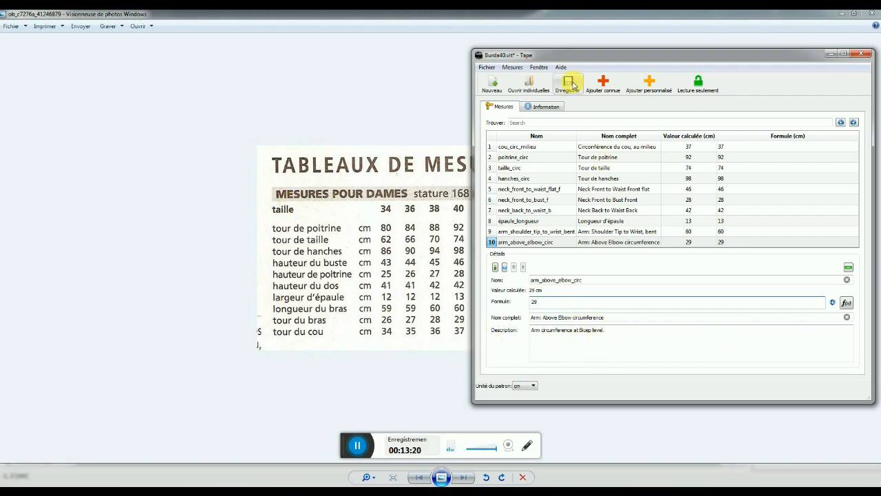
- Save the Burda40 measurement file and close Tape
{"action": "left_click", "coordinate": [571, 83]}
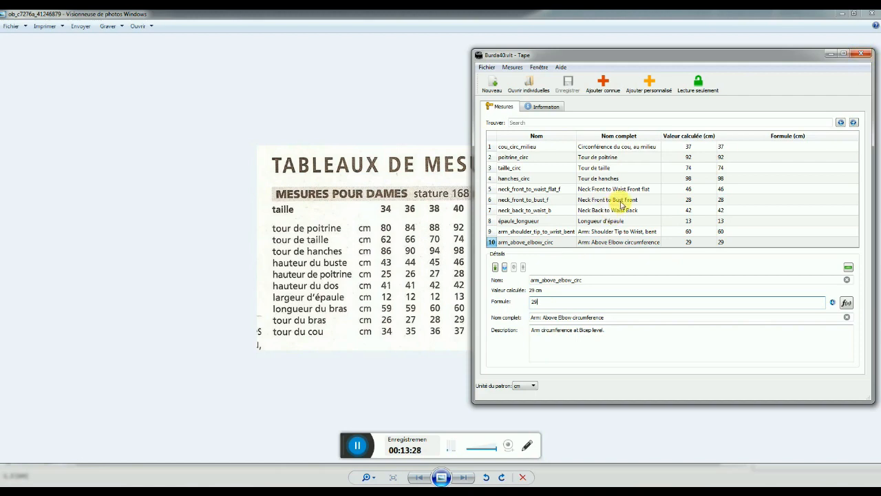
{"action": "left_click_drag", "start_coordinate": [347, 447], "coordinate": [326, 495]}
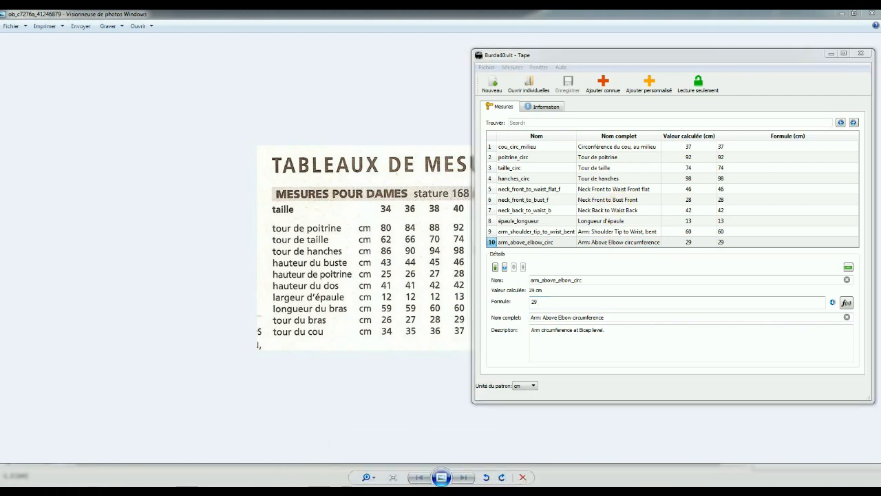
{"action": "left_click", "coordinate": [860, 53]}
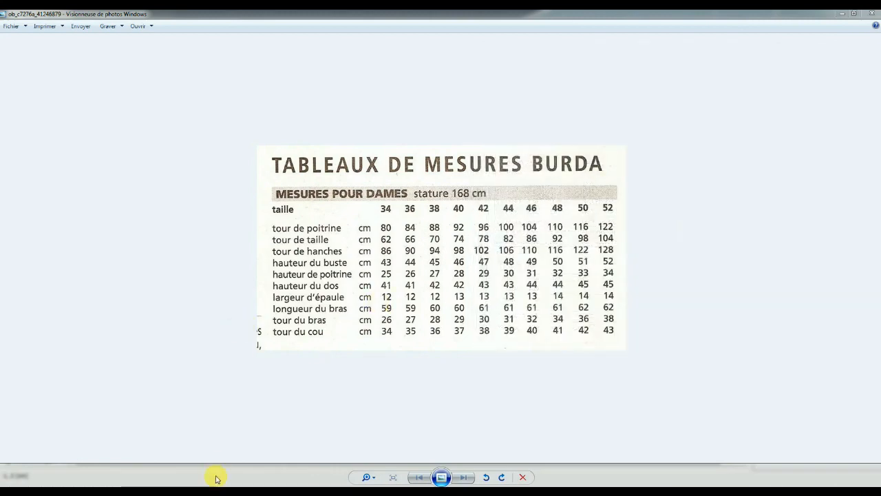
- Bring up the Tape window with the Burda38 measurement file and close it
{"action": "left_click", "coordinate": [220, 441]}
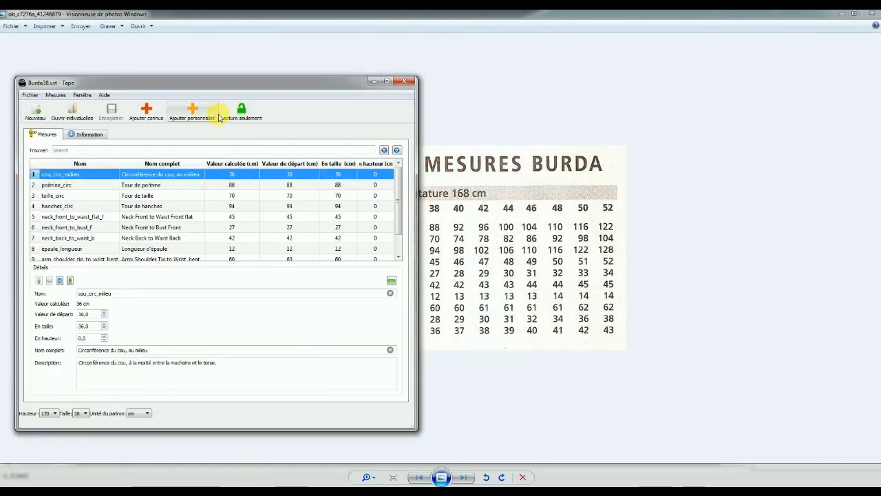
{"action": "left_click", "coordinate": [409, 84]}
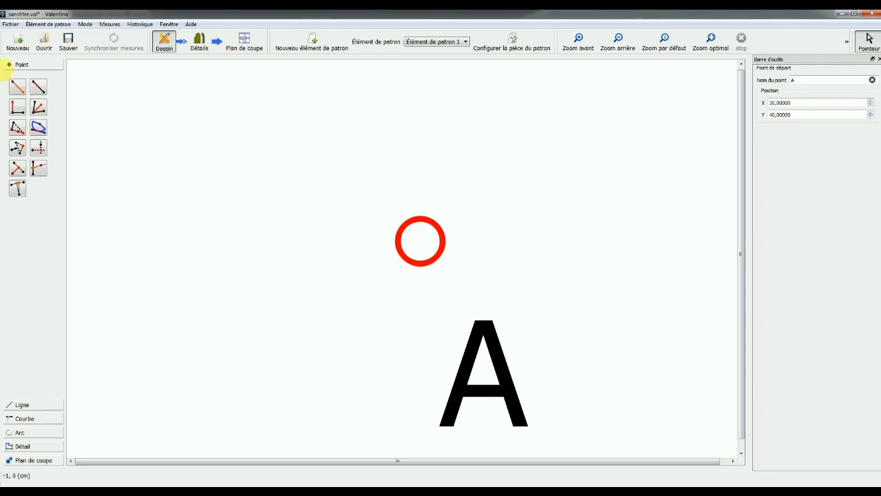
{"action": "left_click", "coordinate": [17, 87]}
{"action": "left_click", "coordinate": [419, 240]}
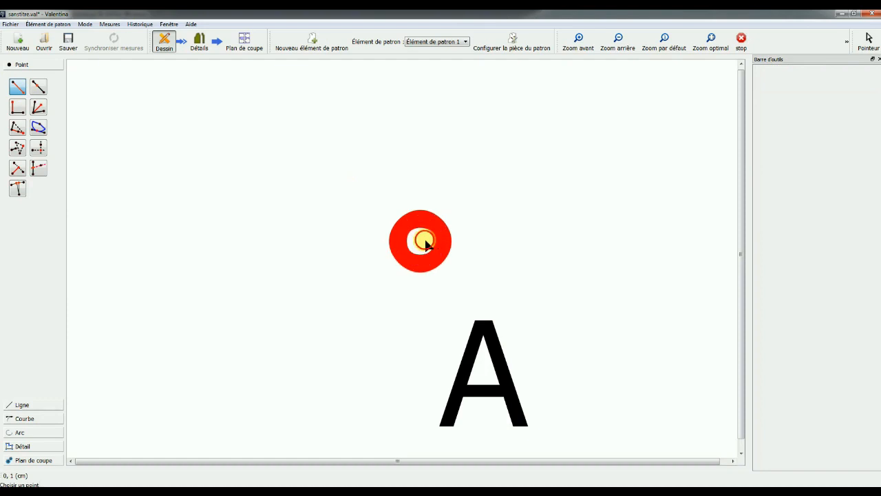
{"action": "left_click", "coordinate": [518, 243]}
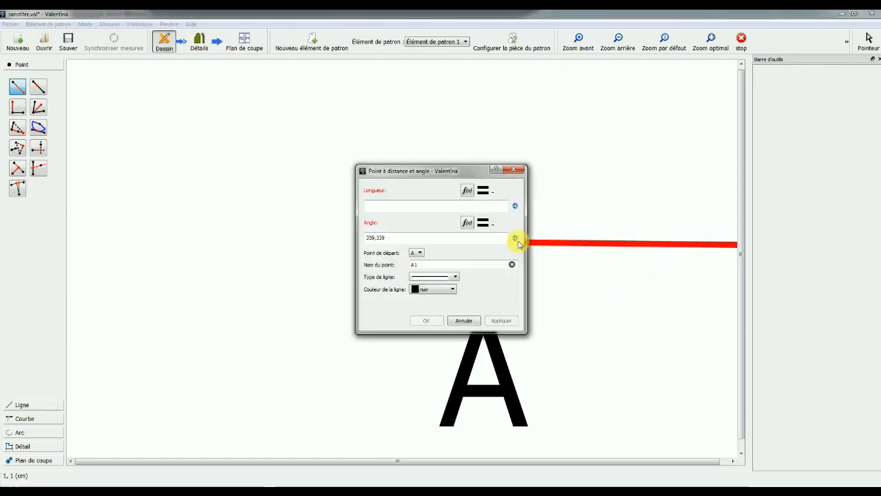
{"action": "left_click_drag", "start_coordinate": [401, 240], "coordinate": [334, 232]}
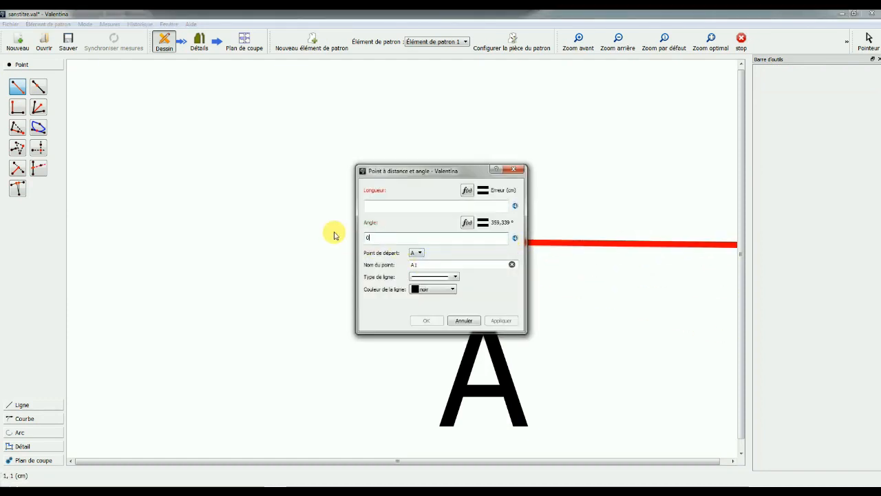
{"action": "left_click", "coordinate": [399, 208]}
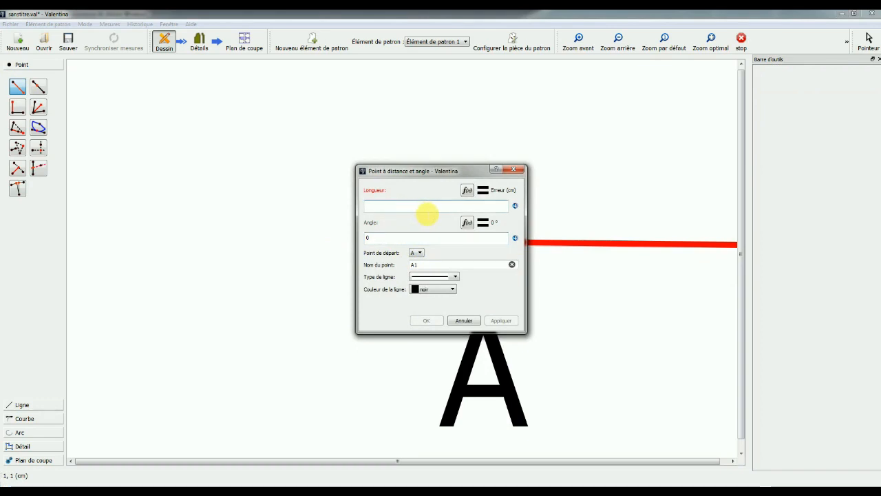
{"action": "left_click", "coordinate": [467, 192]}
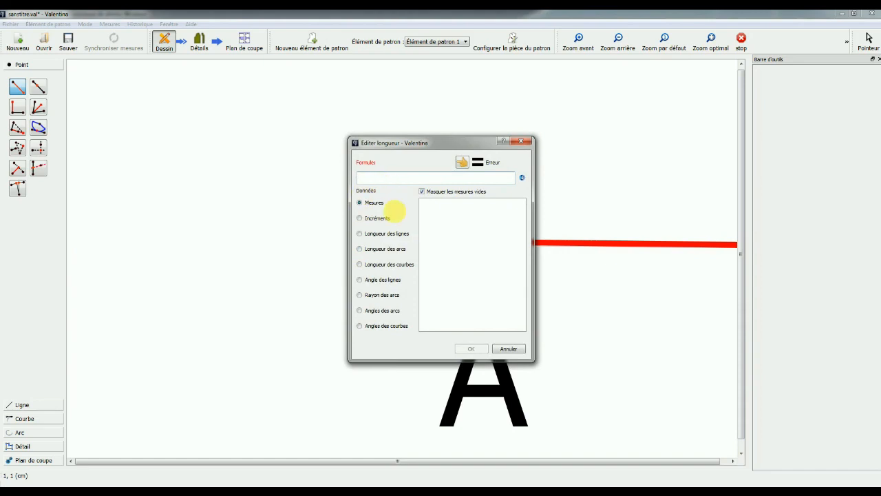
{"action": "left_click", "coordinate": [508, 349]}
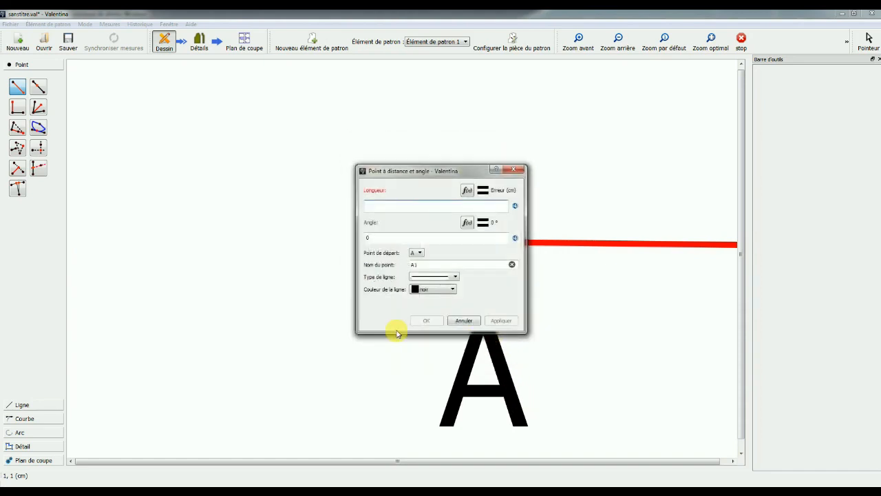
{"action": "left_click", "coordinate": [463, 321]}
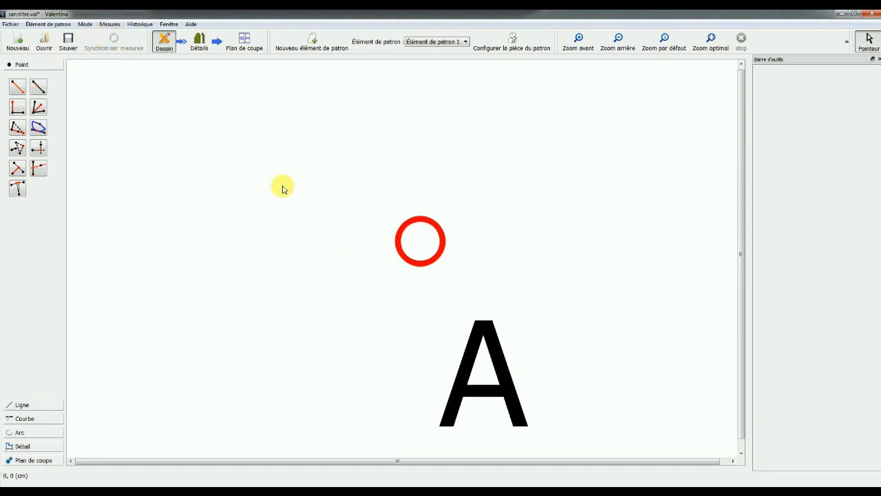
- Load the standard measurement file Burda38 into the pattern
{"action": "left_click", "coordinate": [108, 25]}
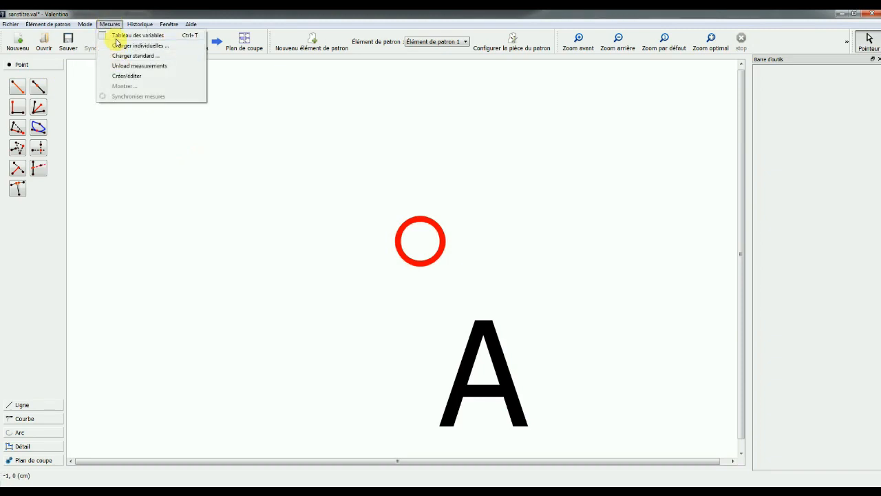
{"action": "left_click", "coordinate": [131, 58]}
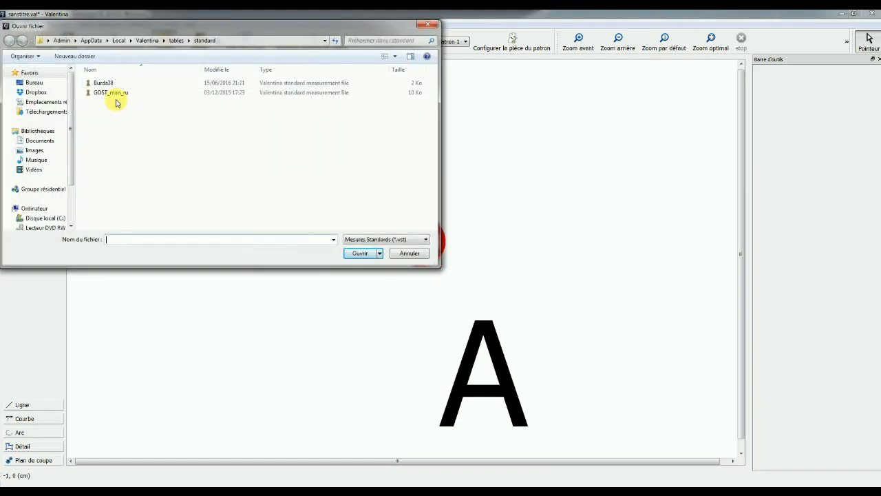
{"action": "left_click", "coordinate": [105, 83]}
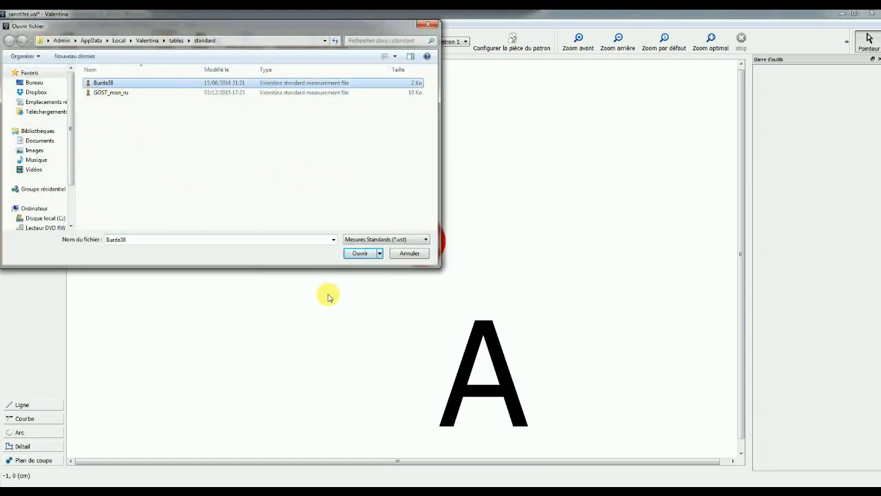
{"action": "left_click", "coordinate": [359, 253]}
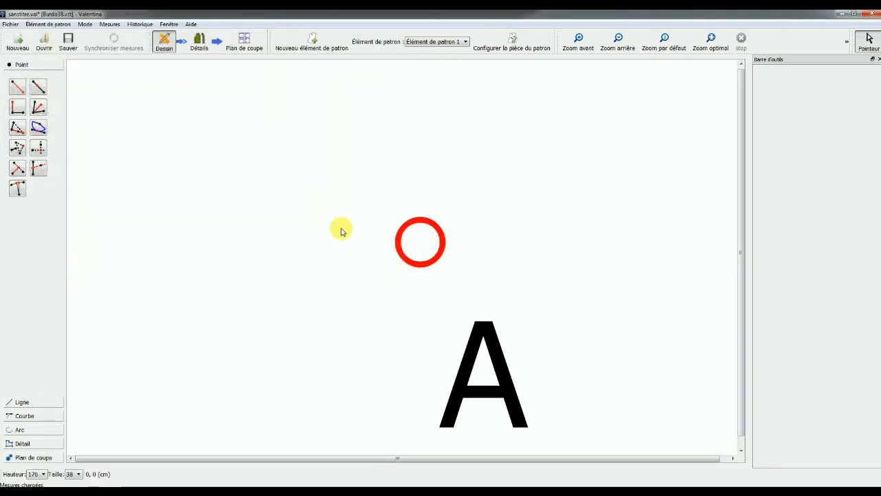
- Create a point at distance and angle from point A, using the measurement taille_circ as length and an angle of 0°
{"action": "left_click", "coordinate": [17, 86]}
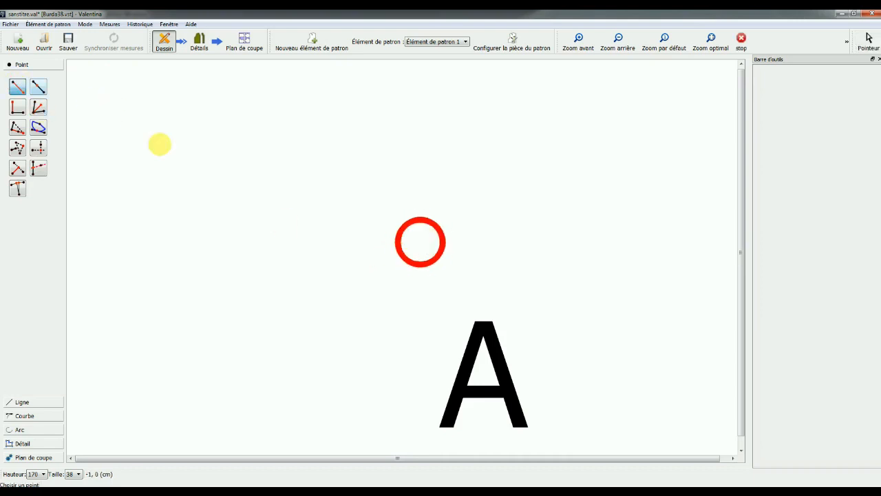
{"action": "left_click", "coordinate": [424, 251]}
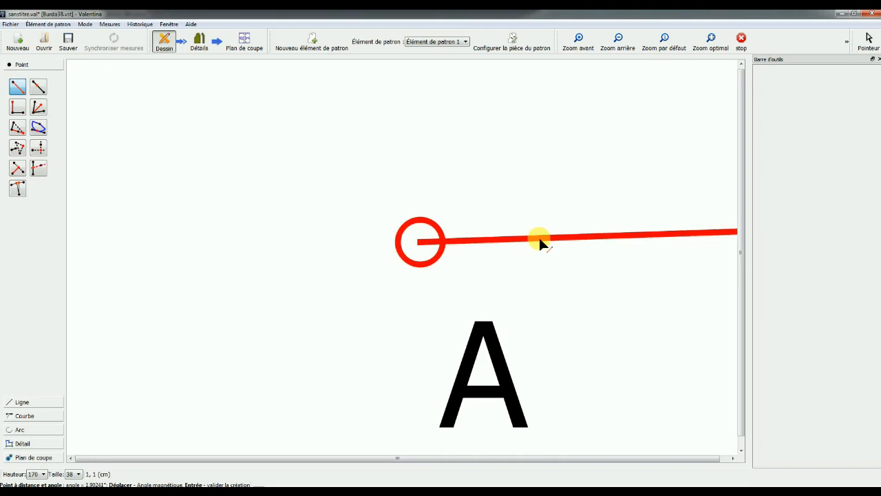
{"action": "left_click", "coordinate": [538, 245]}
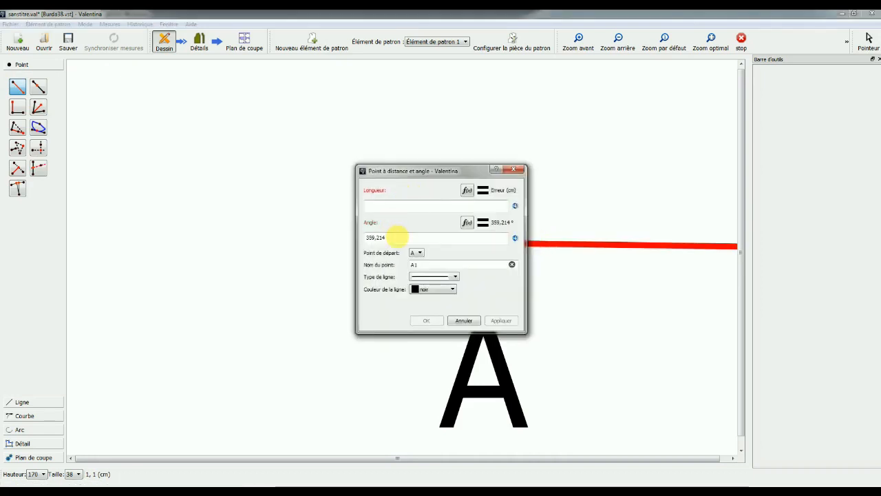
{"action": "left_click_drag", "start_coordinate": [393, 238], "coordinate": [294, 235]}
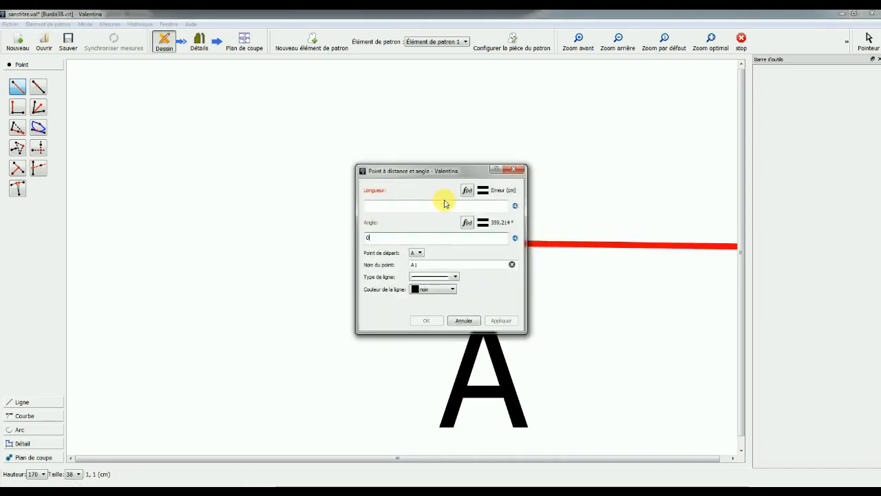
{"action": "left_click", "coordinate": [468, 192]}
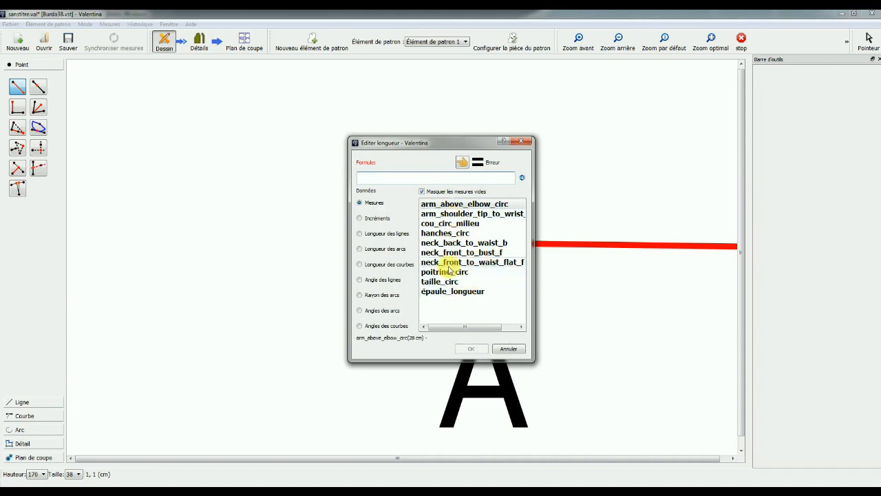
{"action": "left_click_drag", "start_coordinate": [428, 143], "coordinate": [384, 130]}
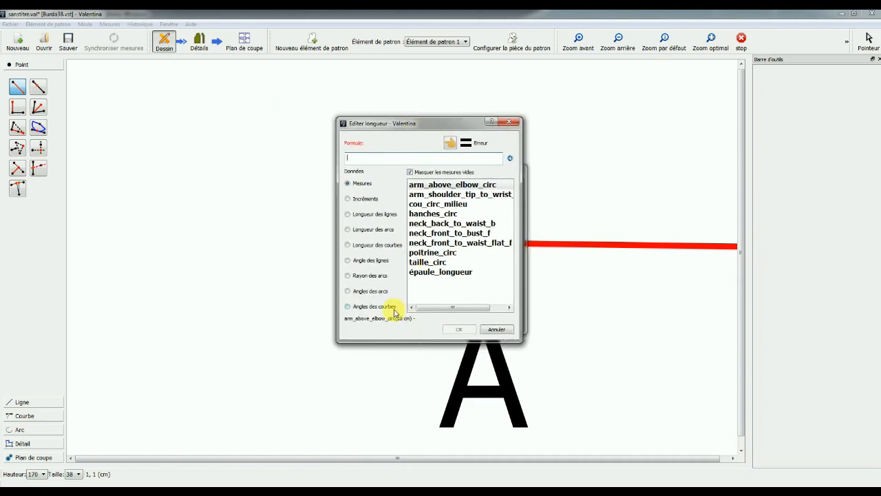
{"action": "left_click", "coordinate": [431, 267]}
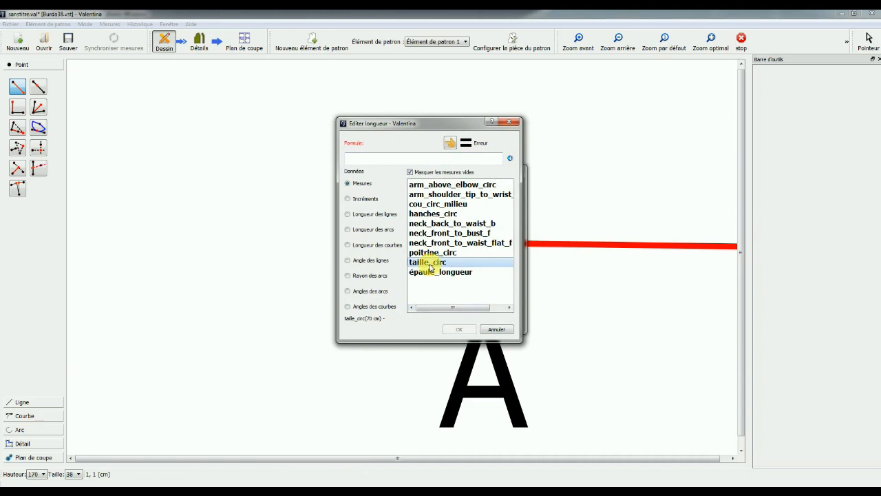
{"action": "left_click", "coordinate": [449, 143]}
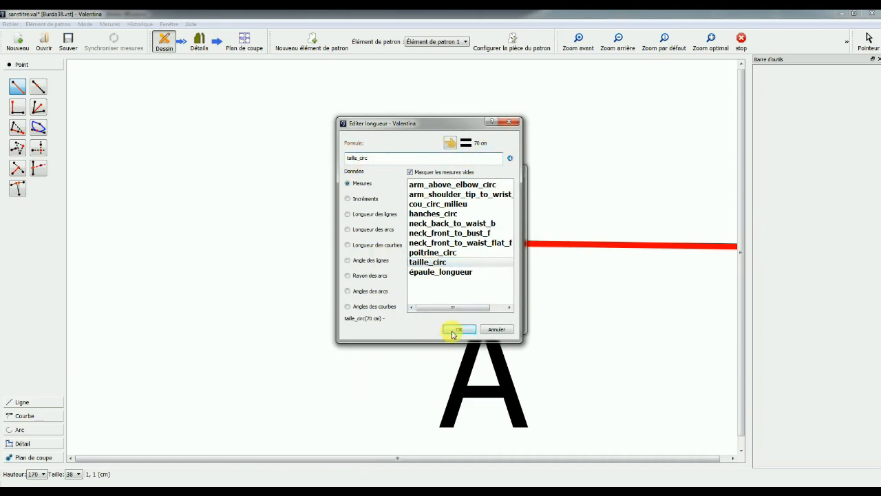
{"action": "left_click", "coordinate": [455, 332]}
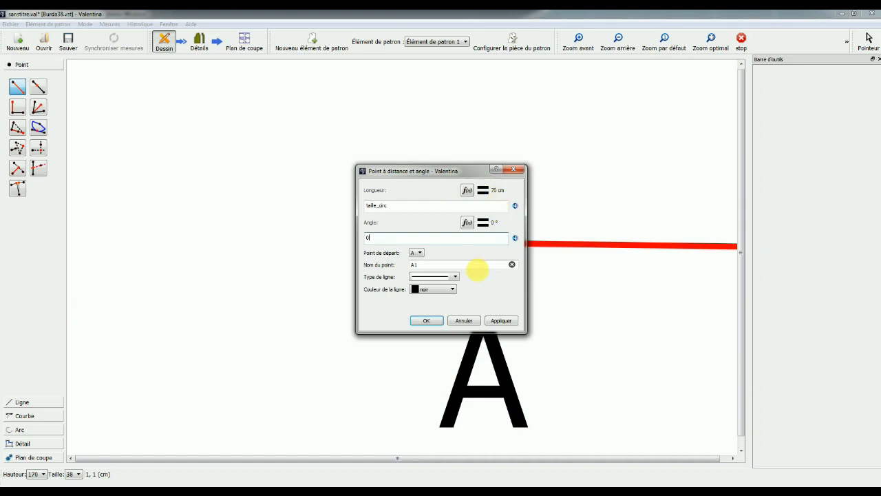
{"action": "left_click", "coordinate": [499, 320]}
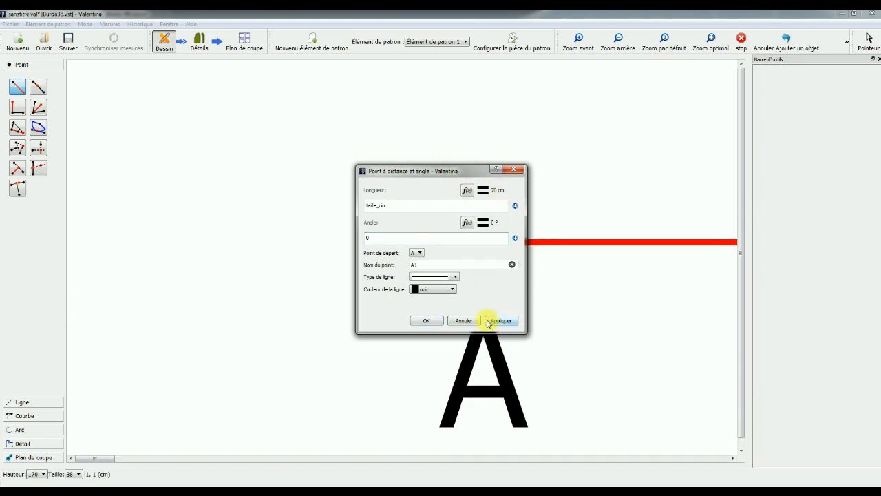
{"action": "left_click", "coordinate": [424, 321]}
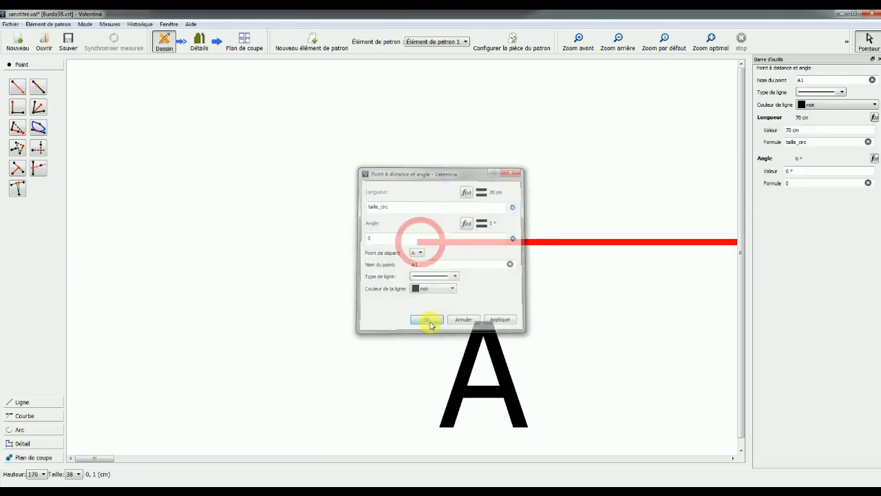
{"action": "left_click", "coordinate": [710, 40]}
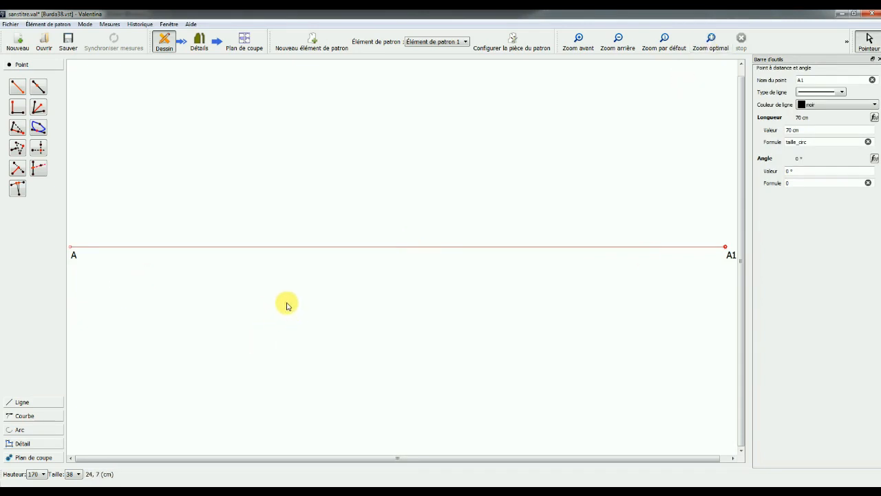
- Create a point at distance and angle below point A1, with length arm_above_elbow_circ and an angle of about 255°
{"action": "left_click", "coordinate": [18, 86]}
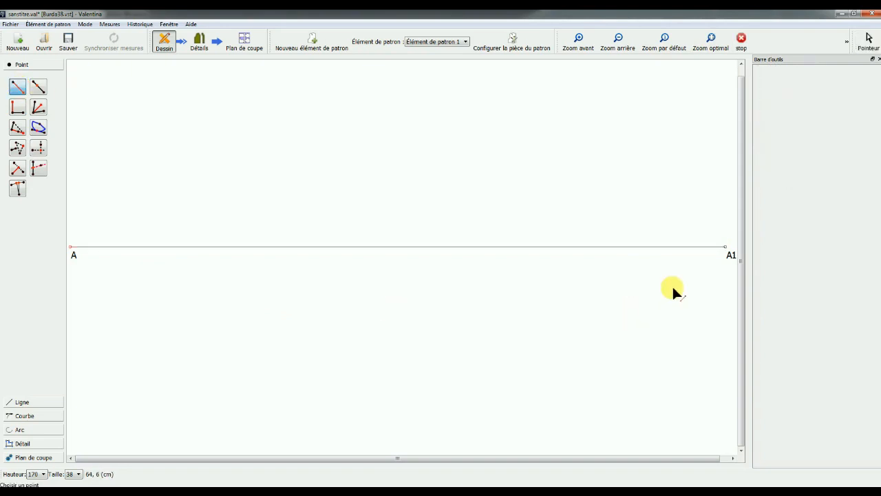
{"action": "left_click", "coordinate": [725, 247]}
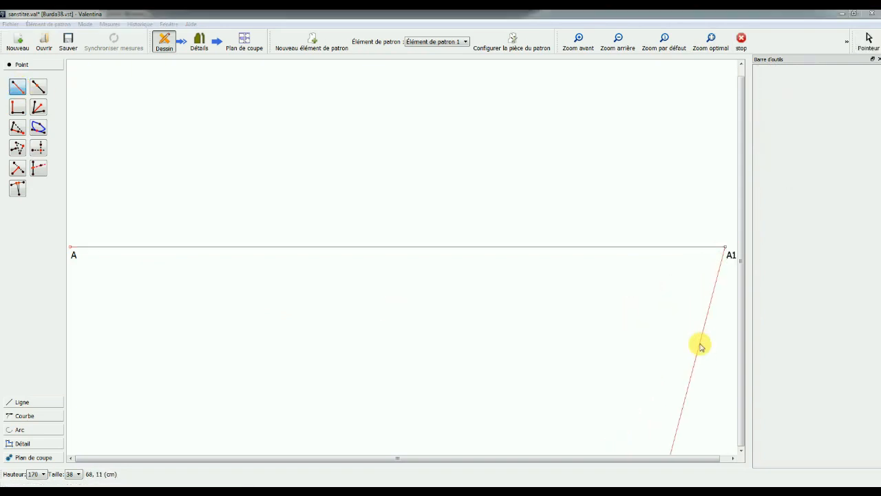
{"action": "left_click", "coordinate": [699, 347]}
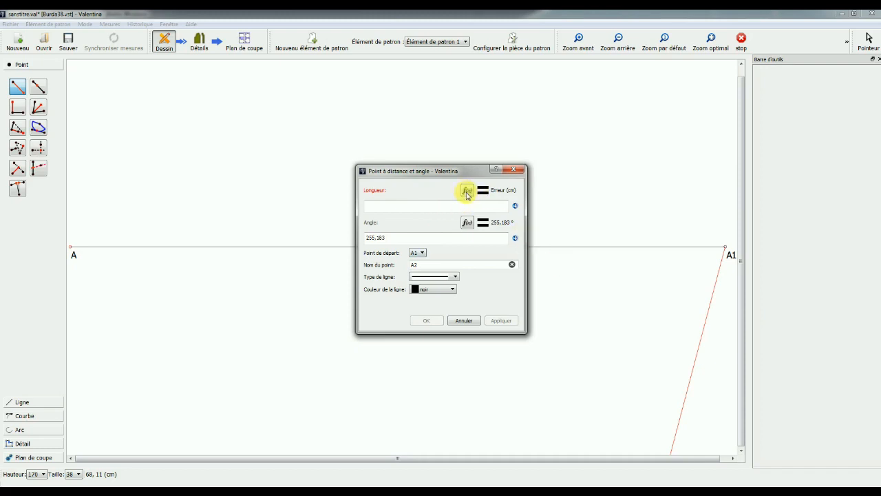
{"action": "left_click", "coordinate": [466, 192]}
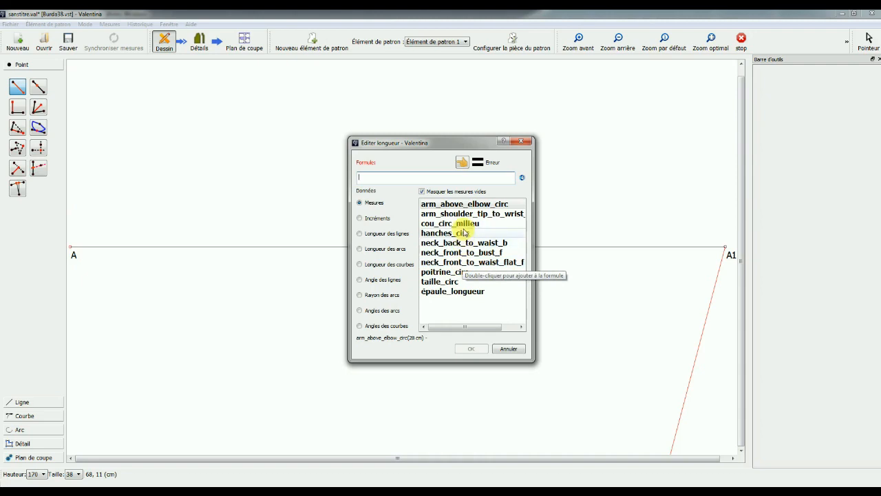
{"action": "left_click", "coordinate": [464, 205]}
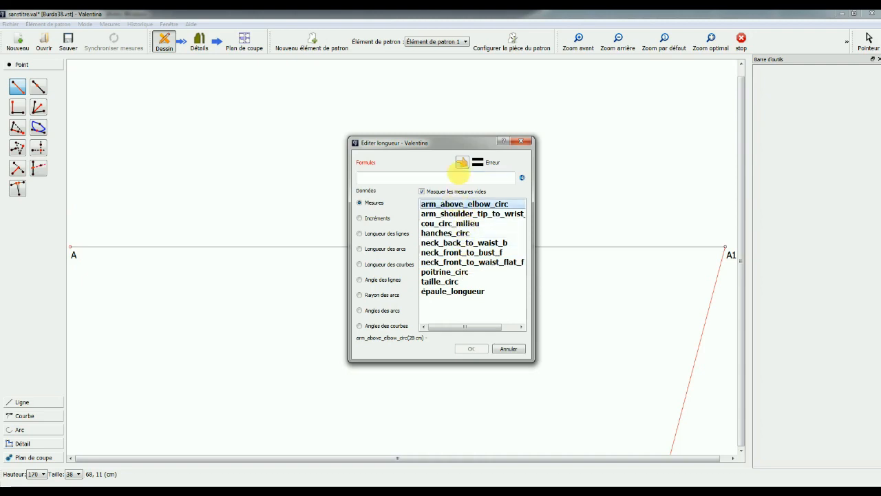
{"action": "double_click", "coordinate": [436, 207]}
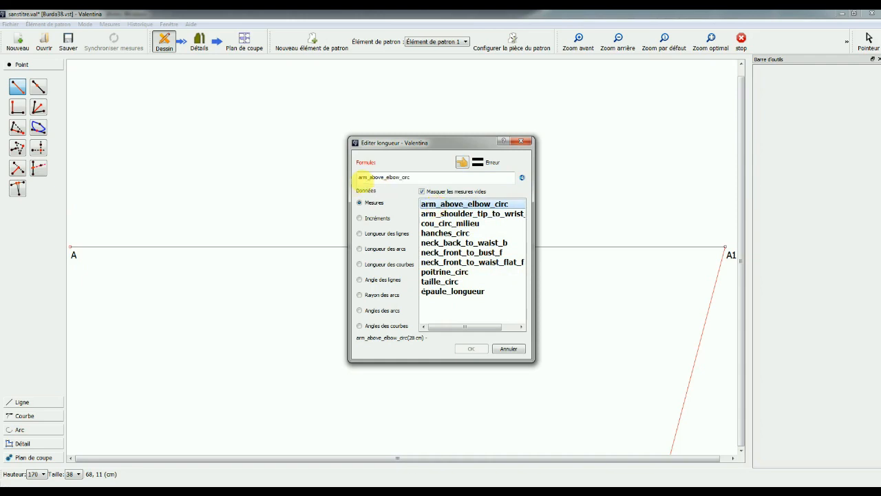
{"action": "left_click", "coordinate": [470, 349]}
{"action": "left_click", "coordinate": [501, 321]}
{"action": "left_click", "coordinate": [427, 320]}
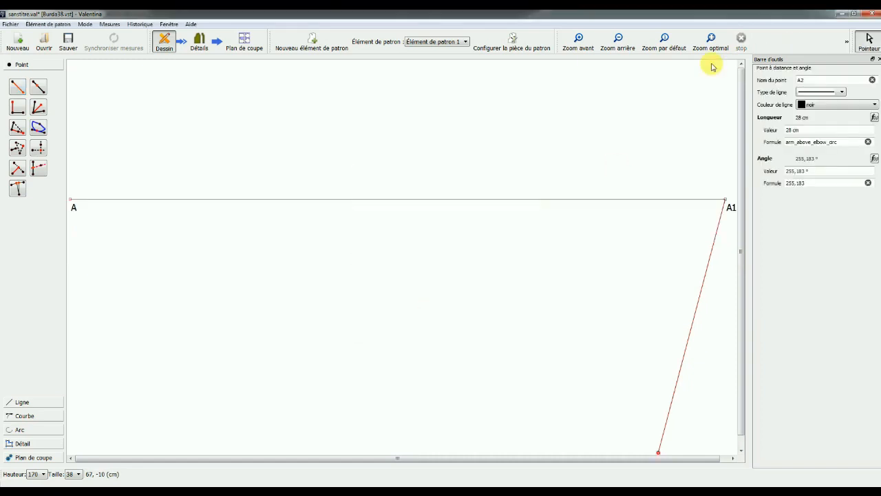
{"action": "left_click", "coordinate": [714, 38]}
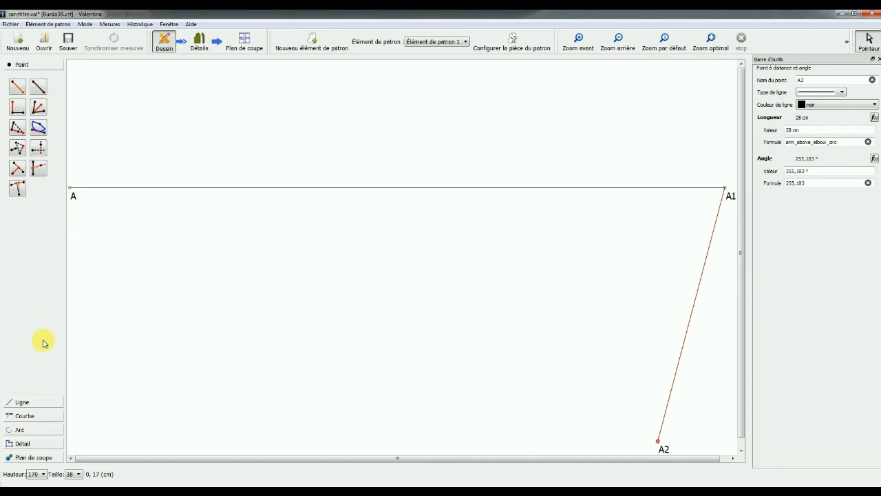
- Draw a line from point A2 to point A to close the triangle
{"action": "left_click", "coordinate": [25, 401]}
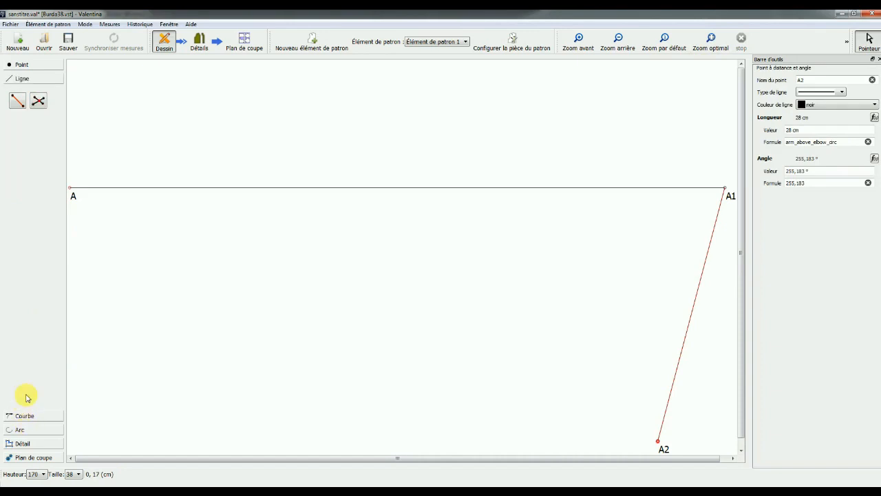
{"action": "left_click", "coordinate": [17, 101]}
{"action": "left_click", "coordinate": [659, 441]}
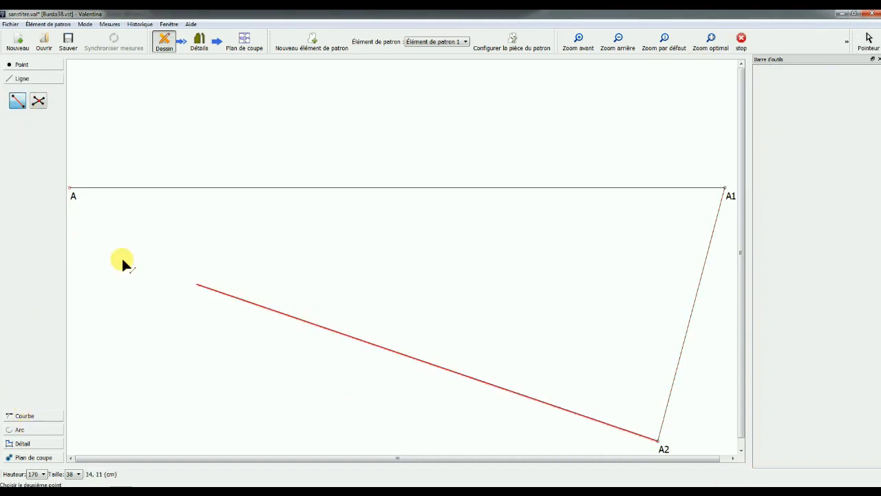
{"action": "left_click", "coordinate": [70, 187]}
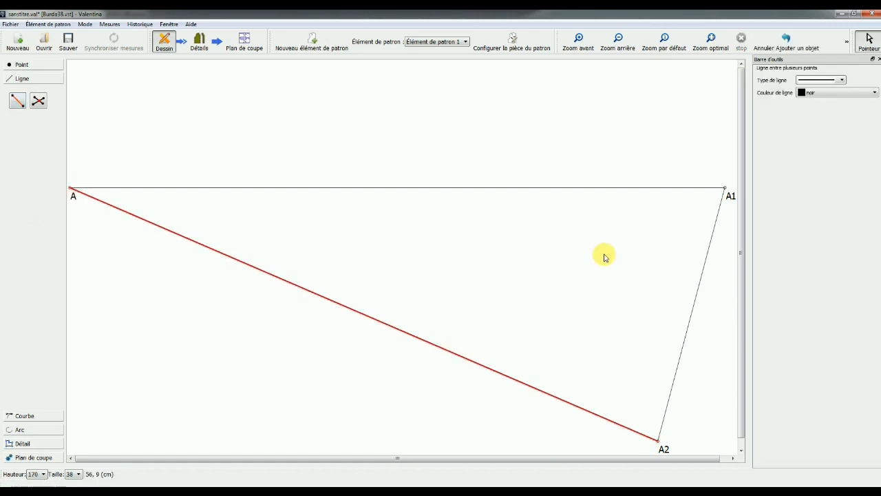
{"action": "left_click", "coordinate": [596, 232]}
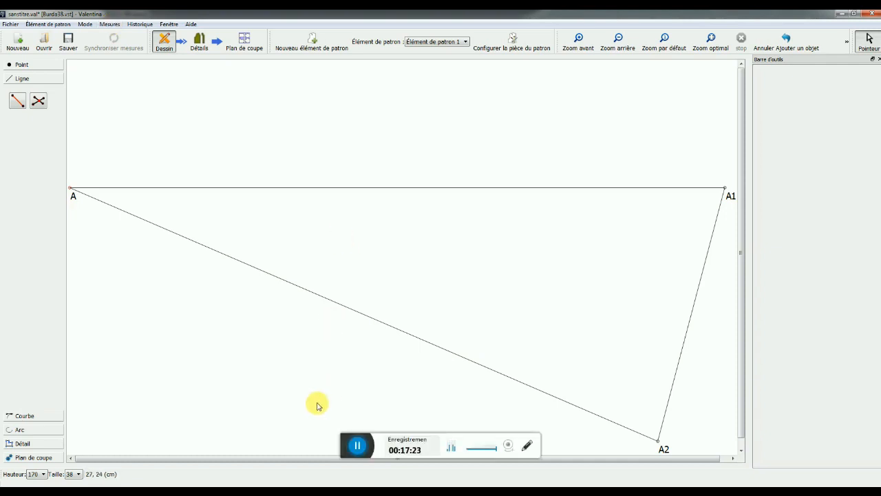
{"action": "left_click", "coordinate": [357, 445]}
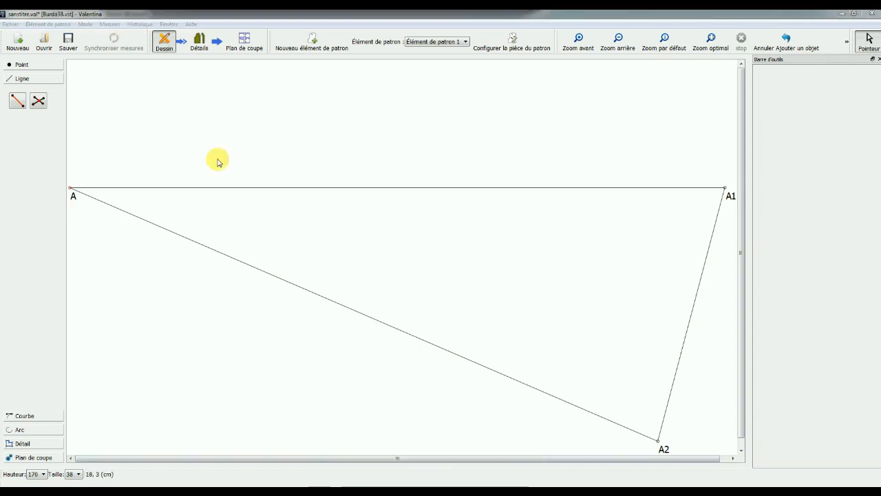
- Load the individual measurement file Burda40 from the COUTURE\Valentina folder on partition E: into the pattern
{"action": "left_click", "coordinate": [108, 24]}
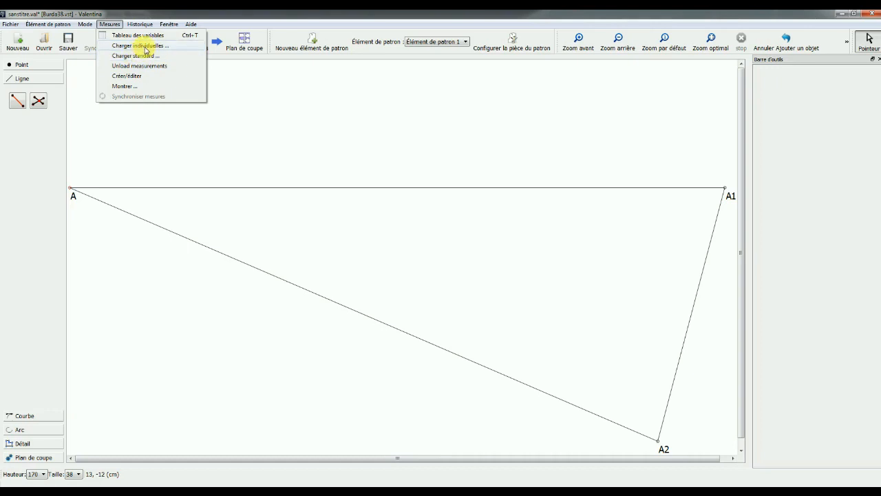
{"action": "left_click", "coordinate": [145, 49]}
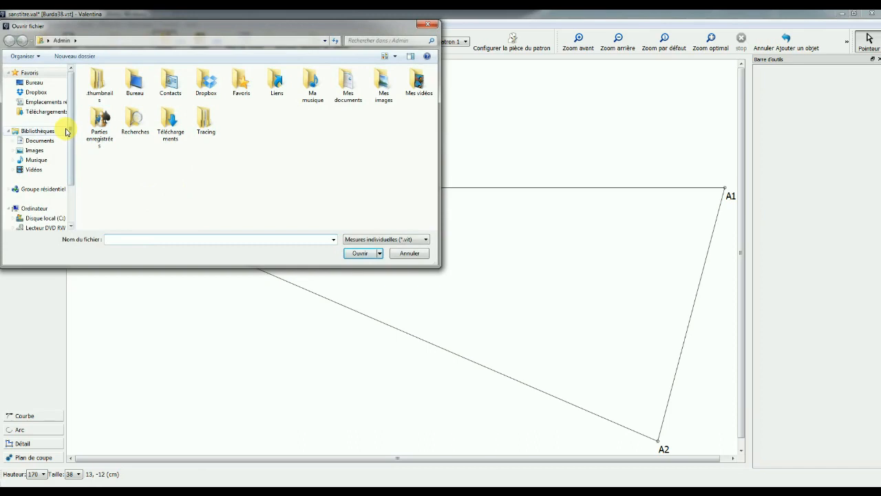
{"action": "left_click_drag", "start_coordinate": [71, 121], "coordinate": [73, 173]}
{"action": "left_click", "coordinate": [40, 185]}
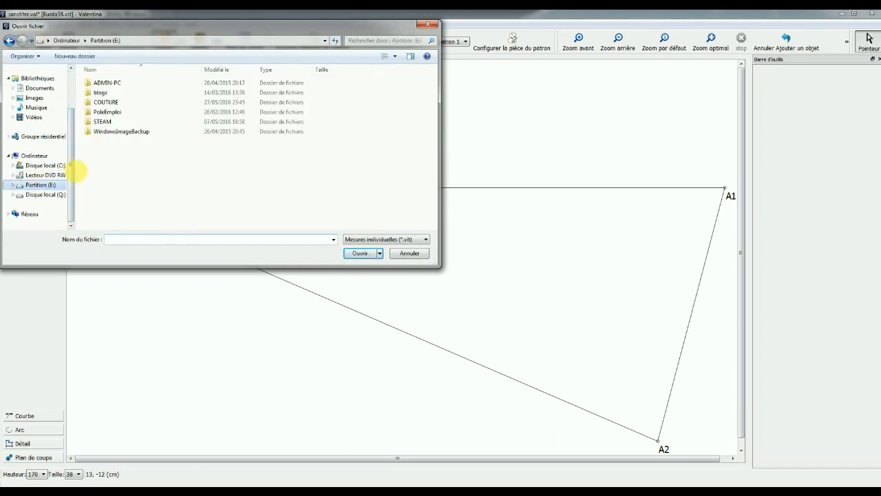
{"action": "double_click", "coordinate": [126, 103]}
{"action": "double_click", "coordinate": [256, 153]}
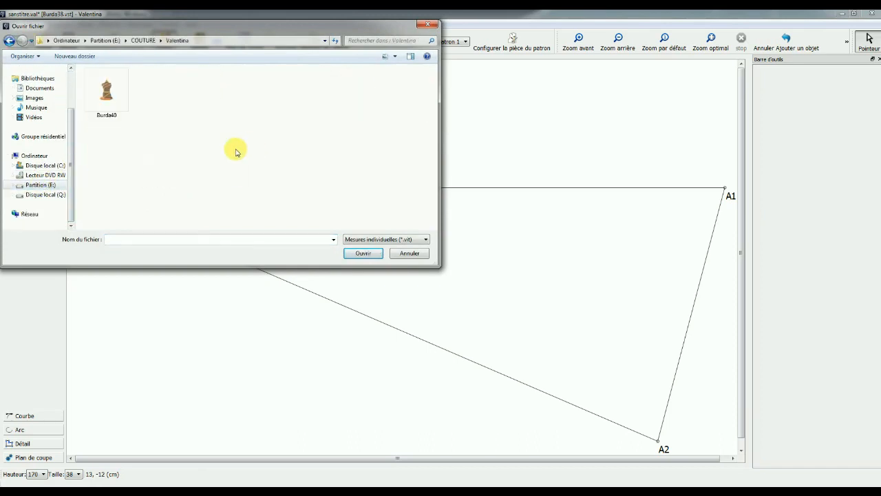
{"action": "left_click", "coordinate": [106, 83]}
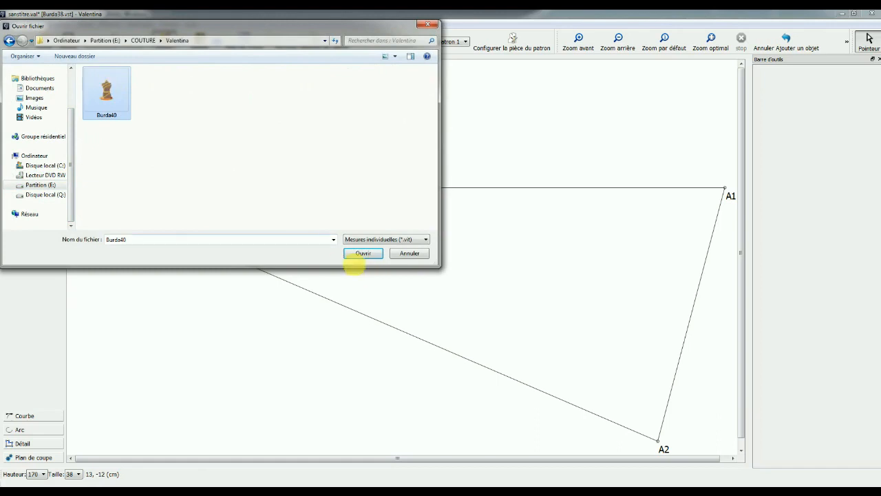
{"action": "left_click", "coordinate": [362, 254]}
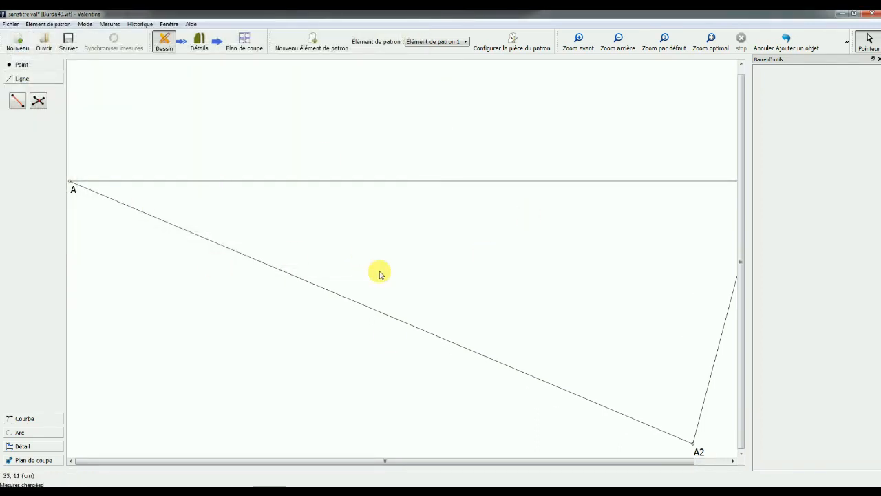
- Inspect the properties of points A and A1 and check A1's length against the size 40 waist measurement in the Burda chart image
{"action": "left_click", "coordinate": [710, 40]}
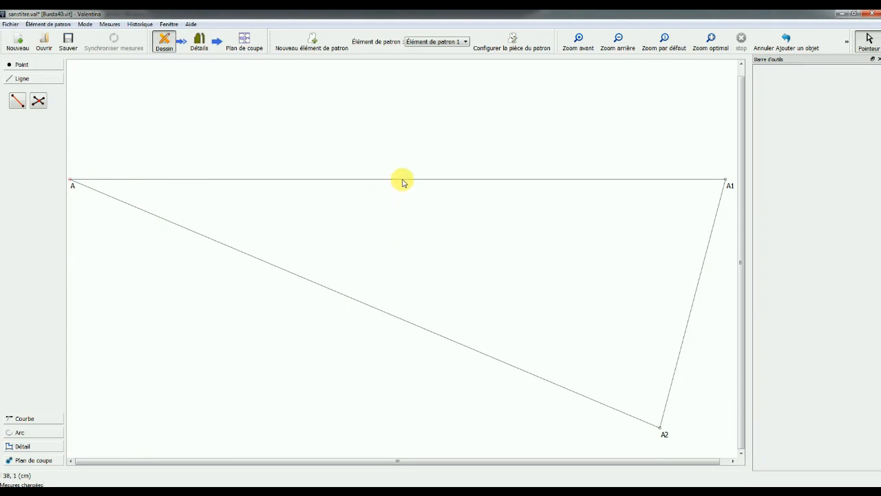
{"action": "left_click", "coordinate": [71, 181]}
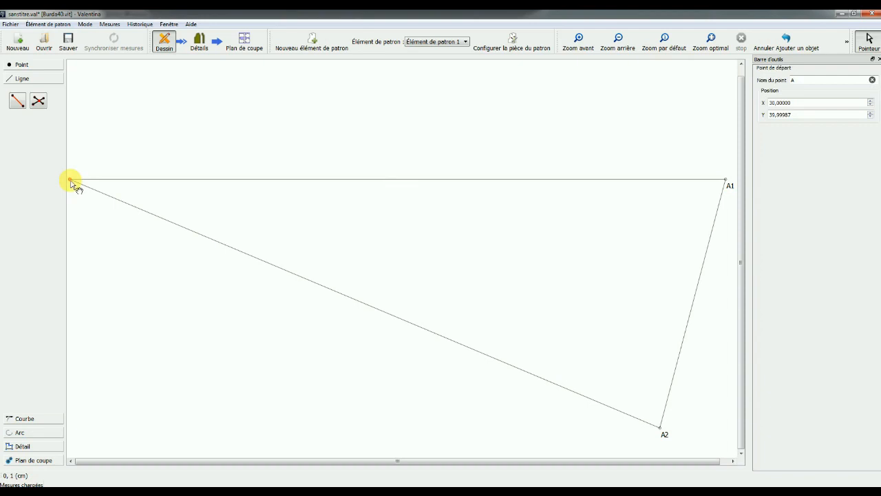
{"action": "left_click", "coordinate": [488, 182]}
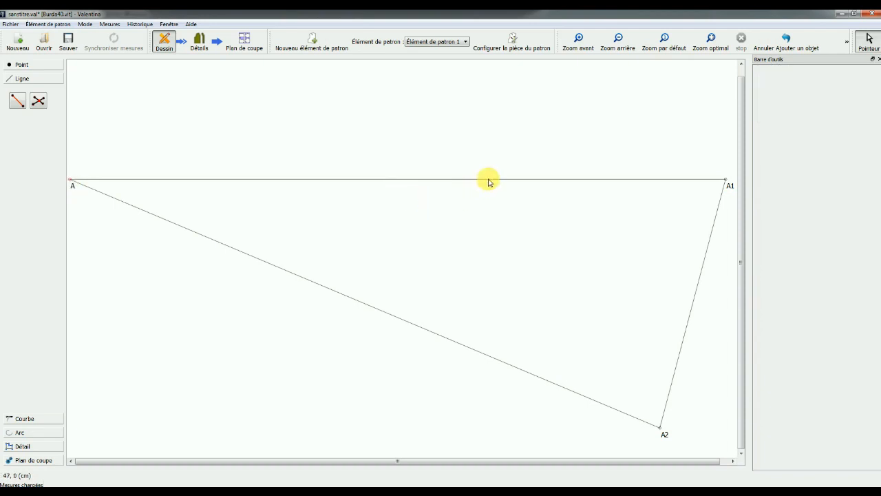
{"action": "left_click", "coordinate": [726, 181]}
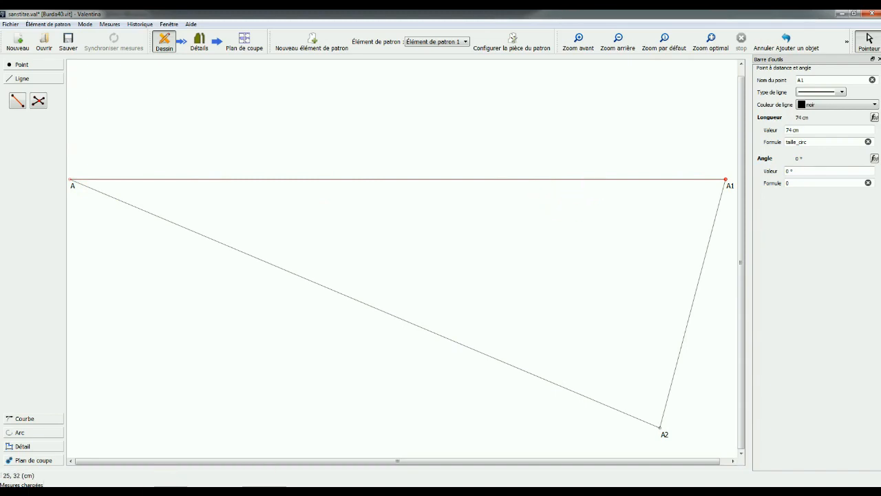
{"action": "left_click", "coordinate": [191, 485]}
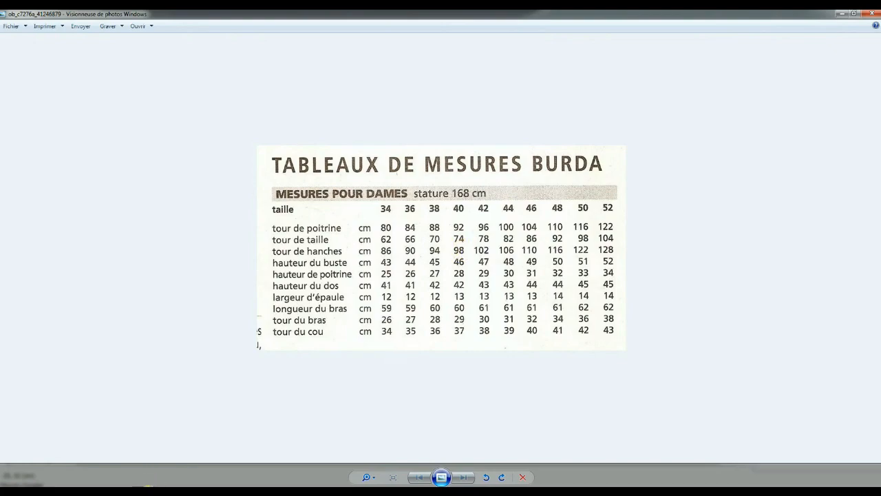
{"action": "left_click", "coordinate": [160, 485]}
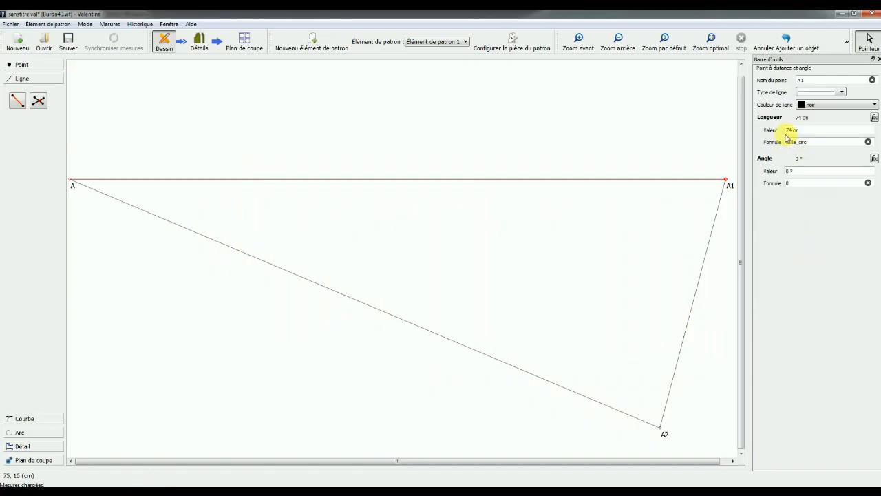